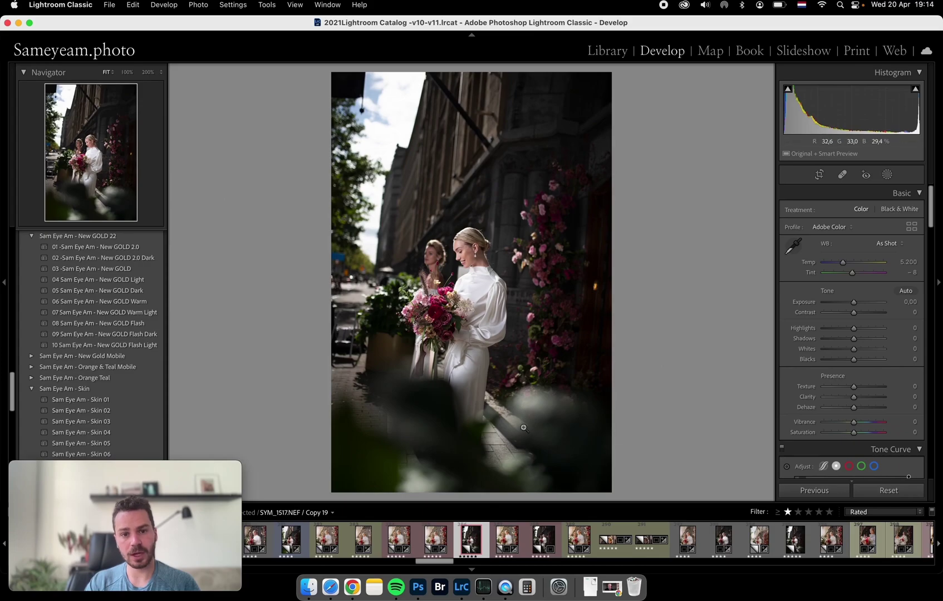
Crop the bridal photo to the 4 x 5 / 8 x 10 aspect, straighten it and reposition the frame around the two women.
key(r)
click(884, 211)
click(880, 256)
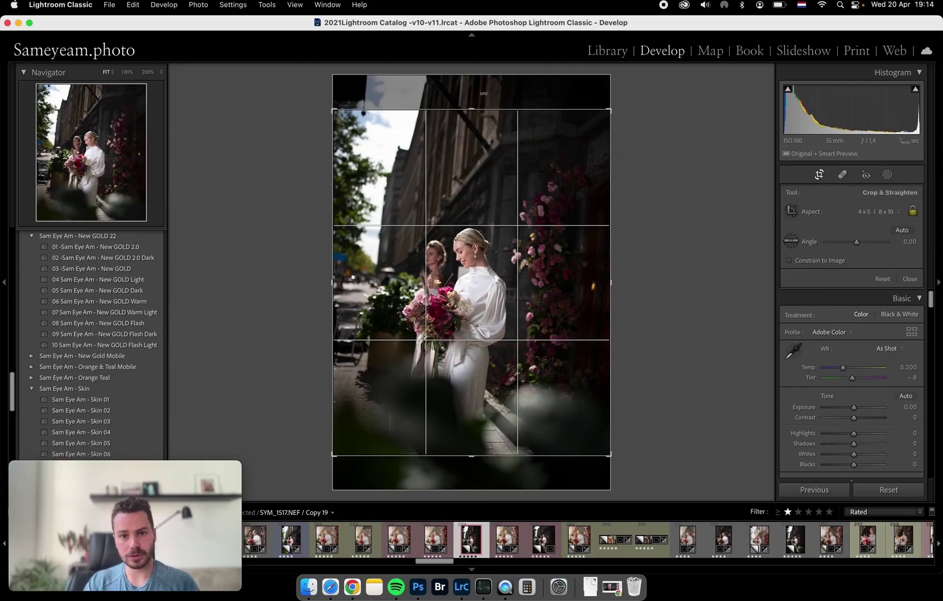
drag(483, 93, 483, 99)
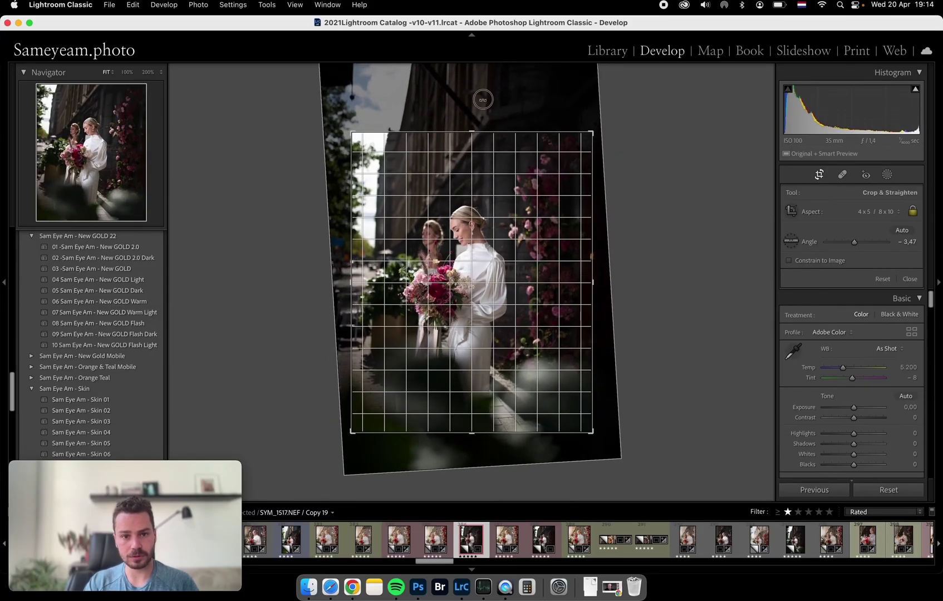
drag(510, 204, 513, 204)
key(Return)
Apply the preset 03 -Sam Eye Am - New GOLD to the photo.
scroll(918, 364, down, 15)
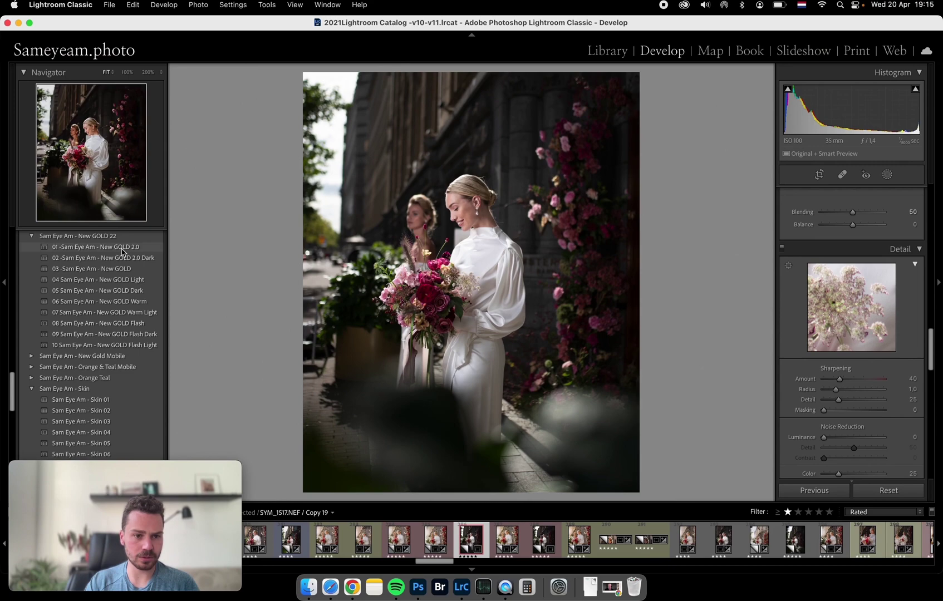
click(113, 271)
scroll(866, 346, up, 10)
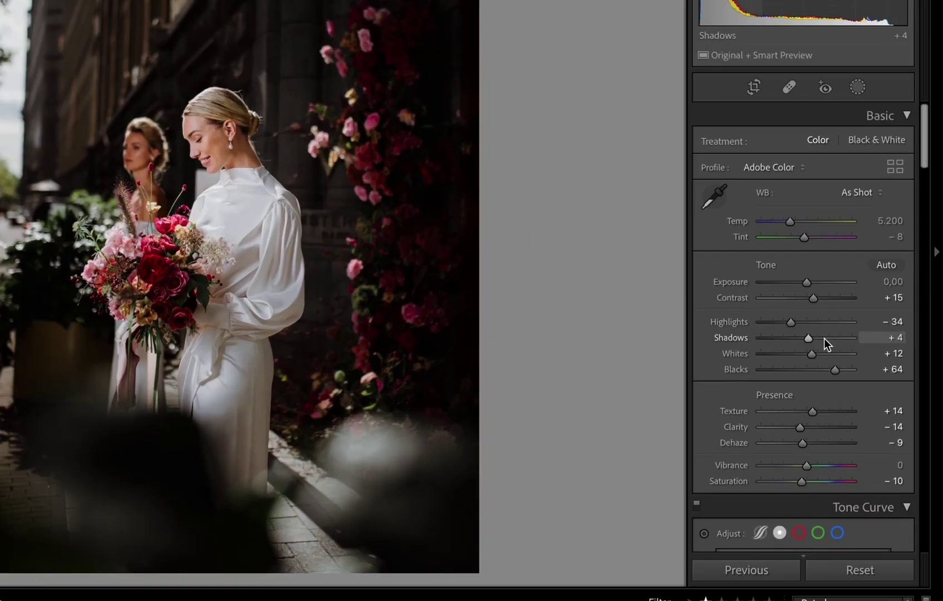
Set the photo's Blacks to +70 and Exposure to +0,10 in the basic tone adjustments.
drag(880, 367, 877, 363)
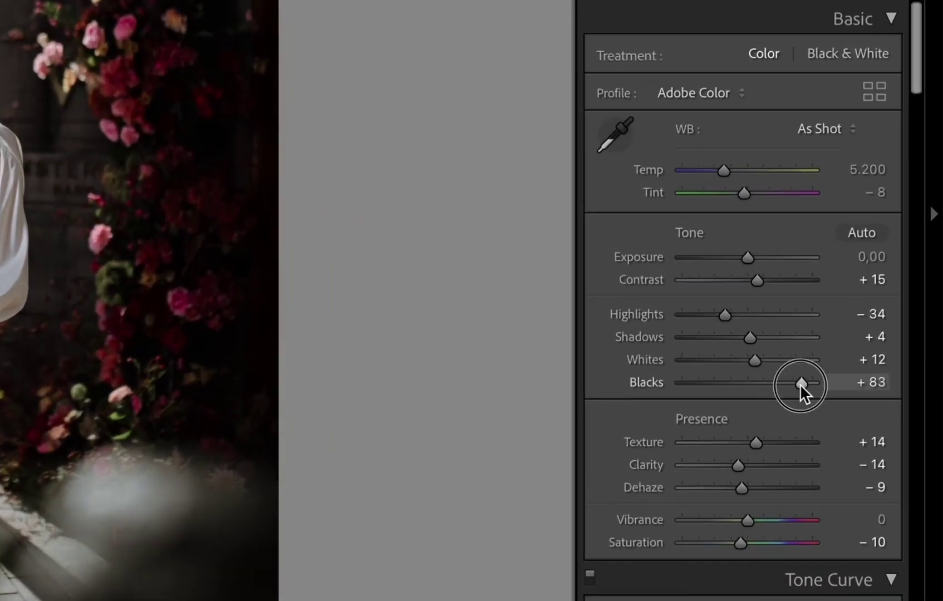
drag(800, 384, 792, 384)
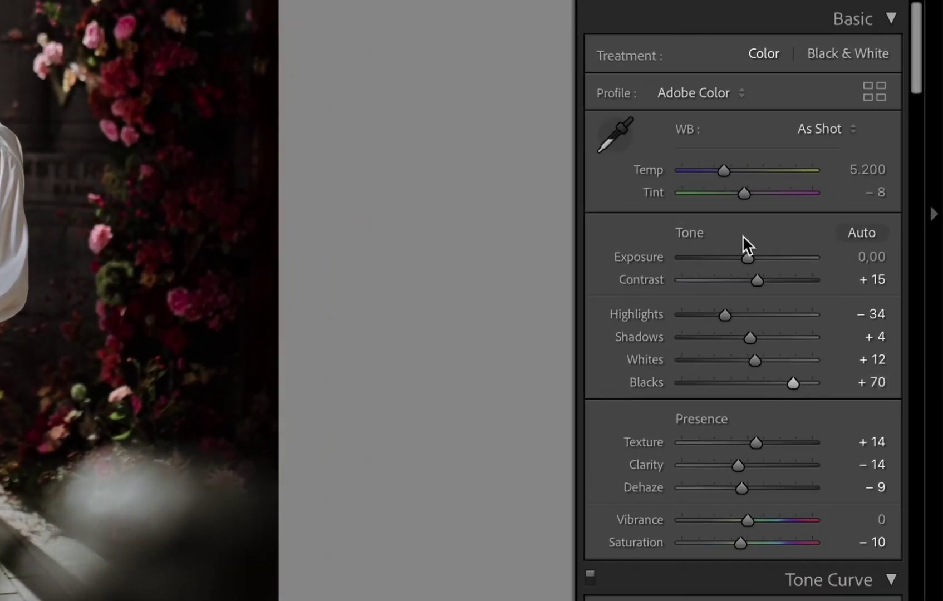
drag(747, 257, 747, 254)
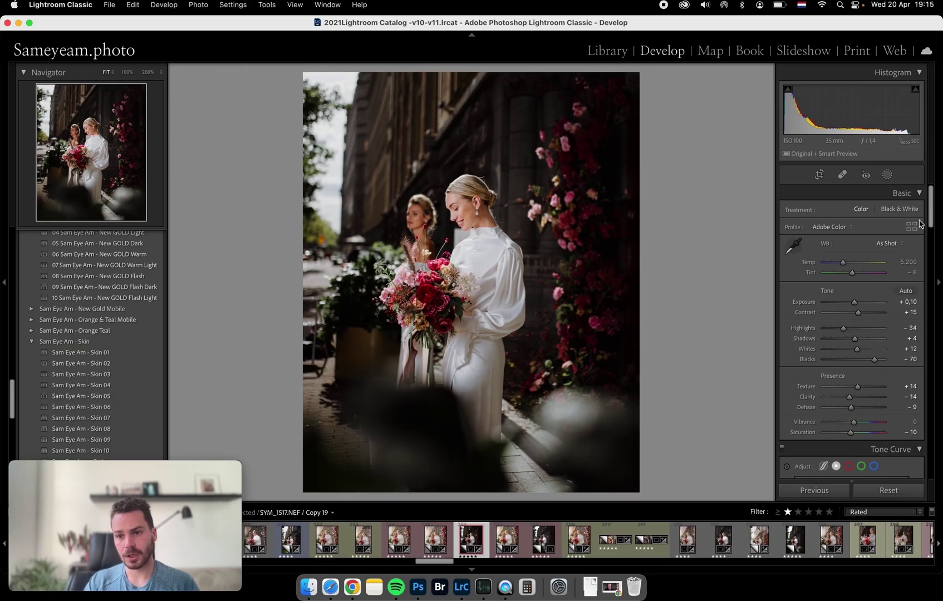
Enable lens profile corrections for the photo and raise the vignetting correction to about 143.
drag(930, 208, 913, 289)
scroll(914, 291, up, 5)
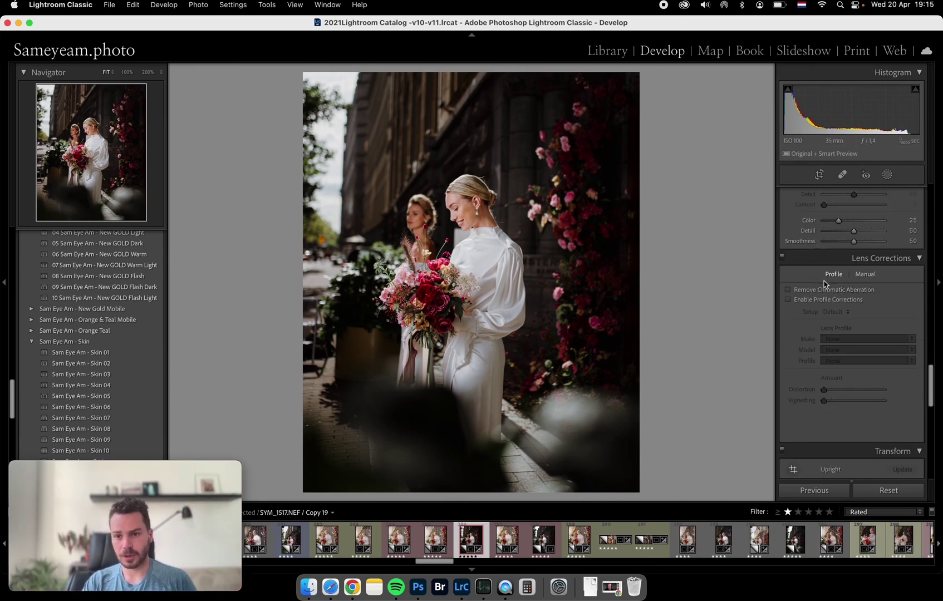
click(819, 293)
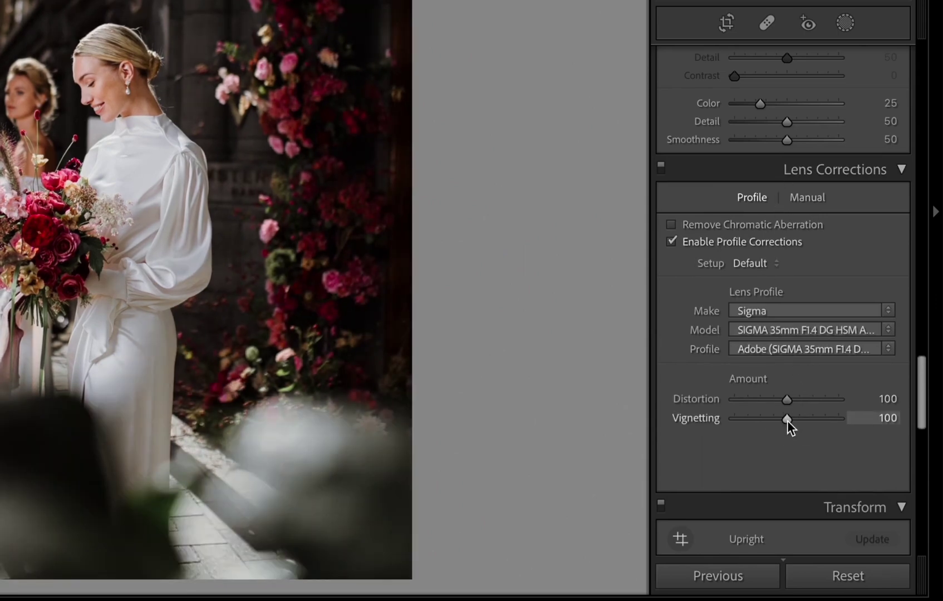
drag(786, 420, 810, 418)
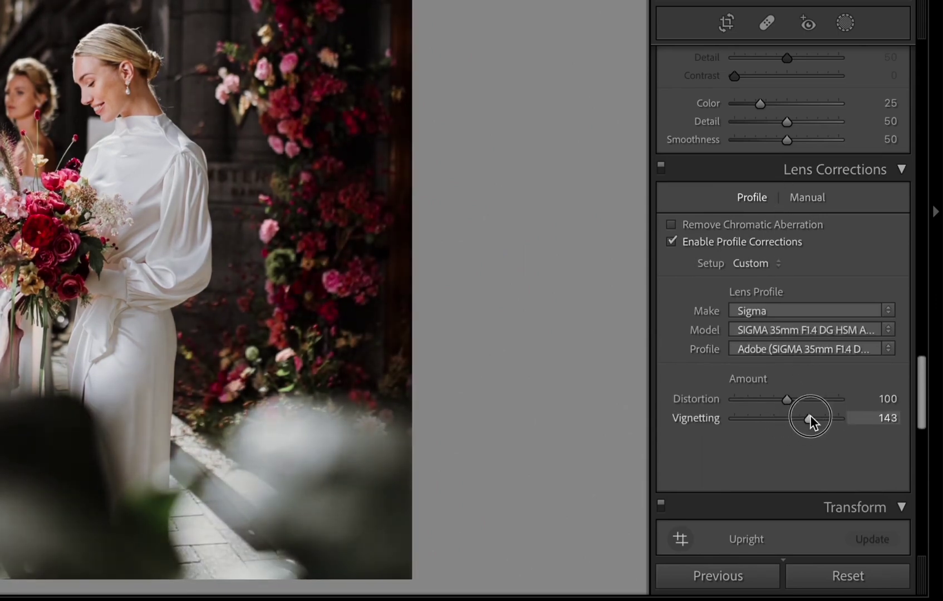
Correct the perspective with Auto Upright and Constrain Crop, and readjust the crop framing.
drag(920, 375, 917, 431)
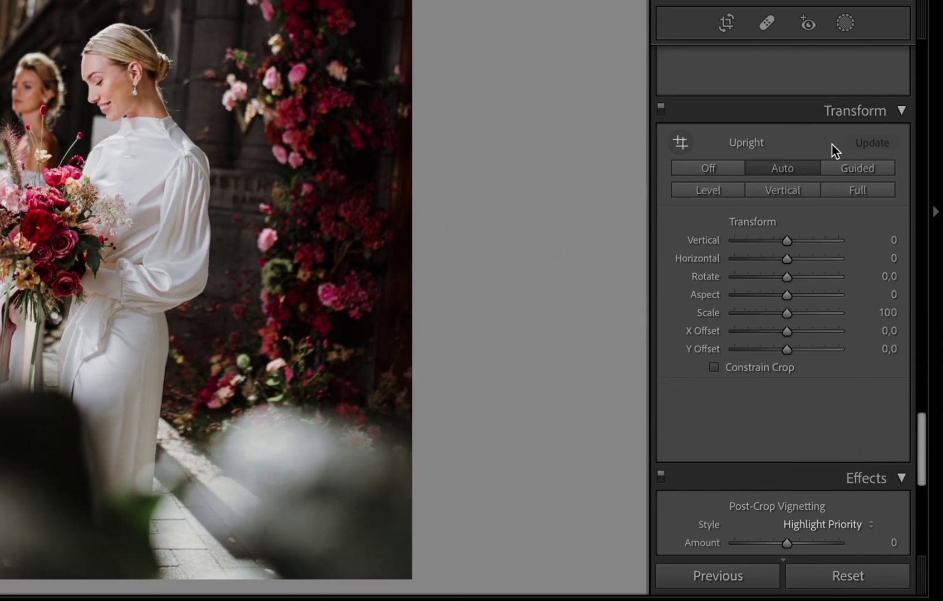
click(755, 361)
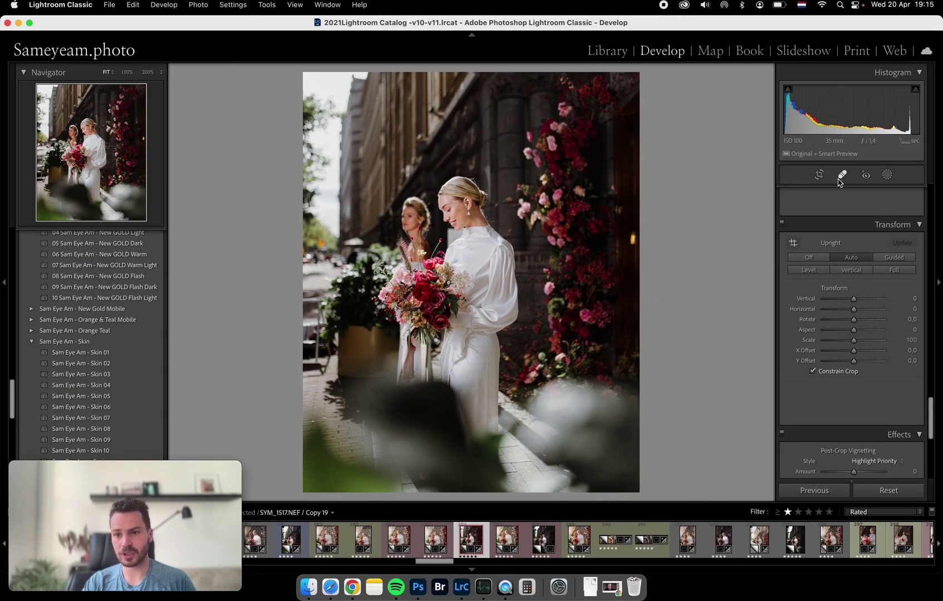
key(r)
Add a radial gradient mask on the left half of the photo using the SYM - Vibe - Warm Light effect preset.
click(887, 174)
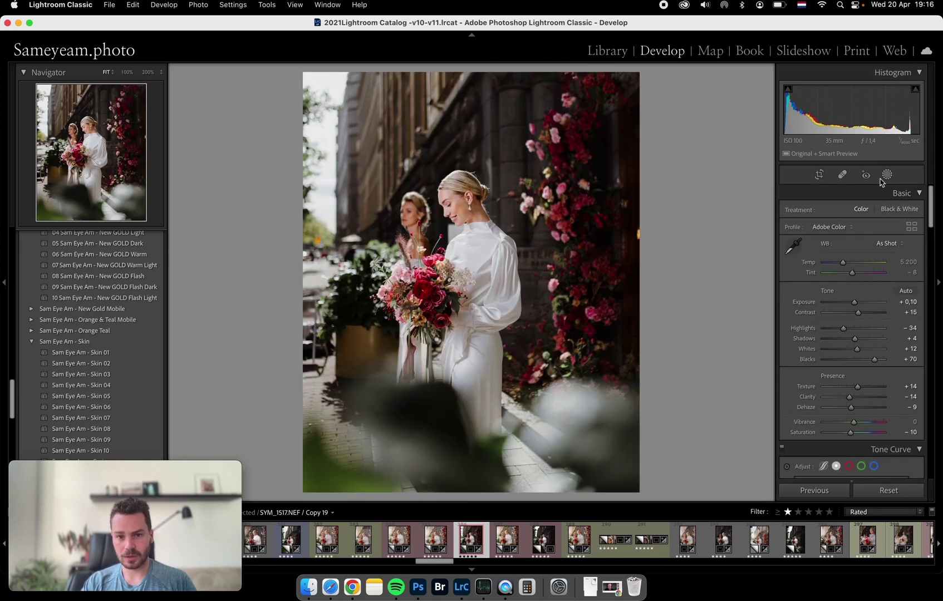
click(802, 273)
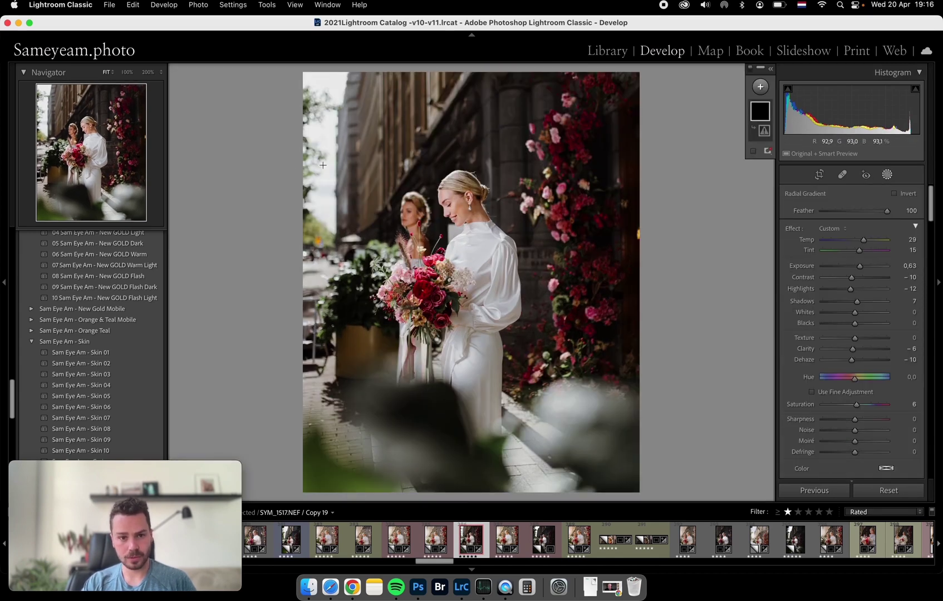
click(836, 228)
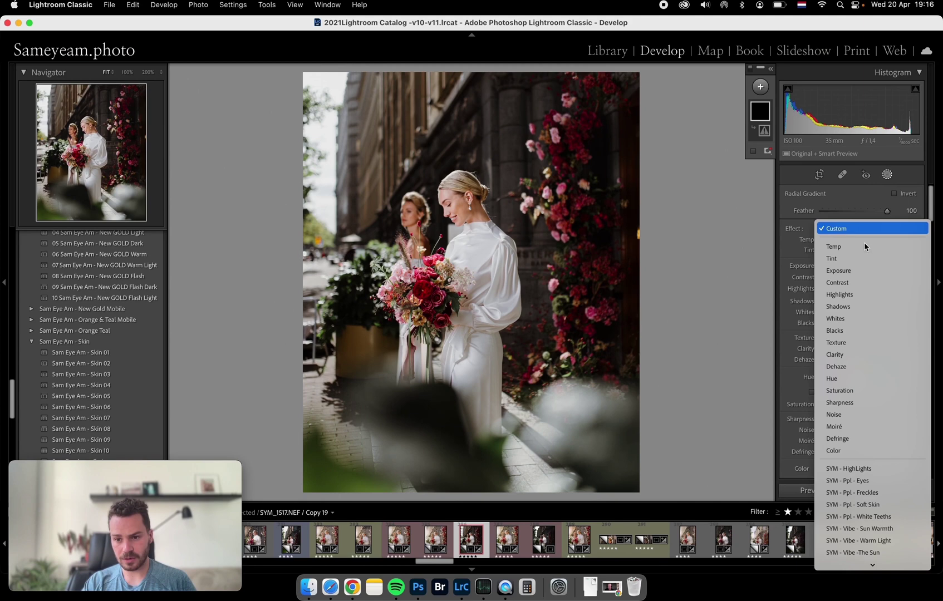
scroll(862, 467, down, 1)
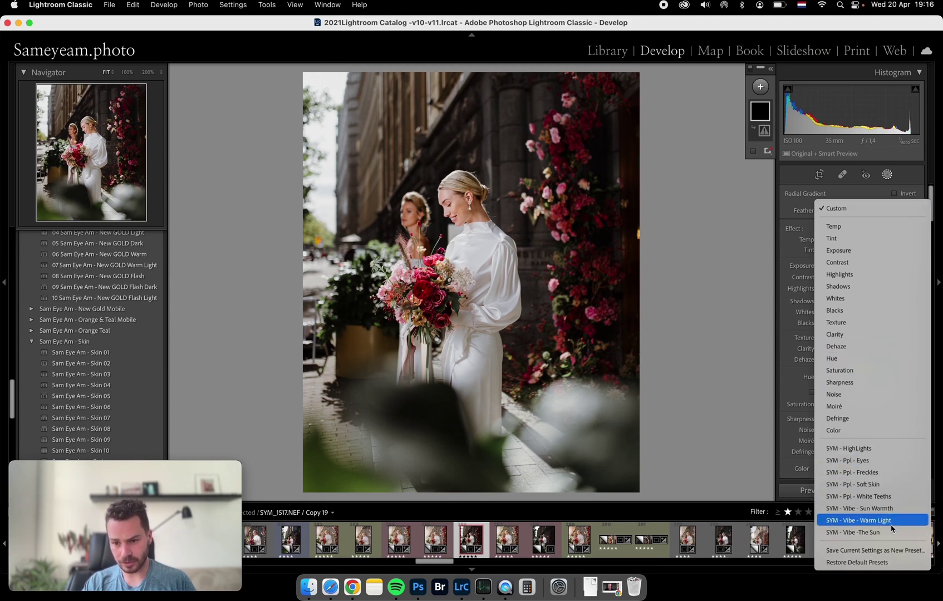
click(890, 521)
drag(373, 311, 446, 395)
Add a second radial gradient over the bright street background with the SYM - Vibe -The Sun preset and reshape its ellipse.
click(760, 92)
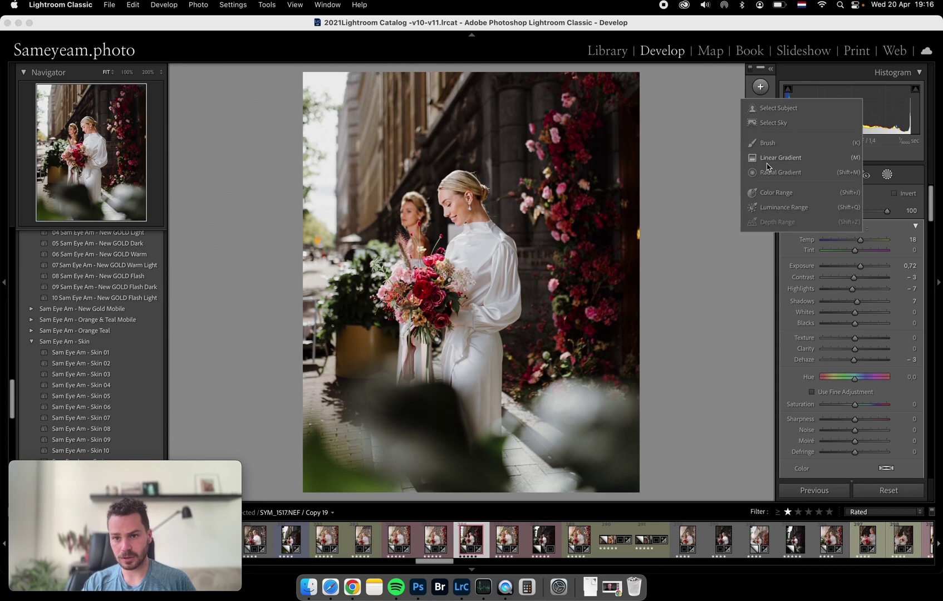
click(770, 172)
drag(304, 183, 367, 334)
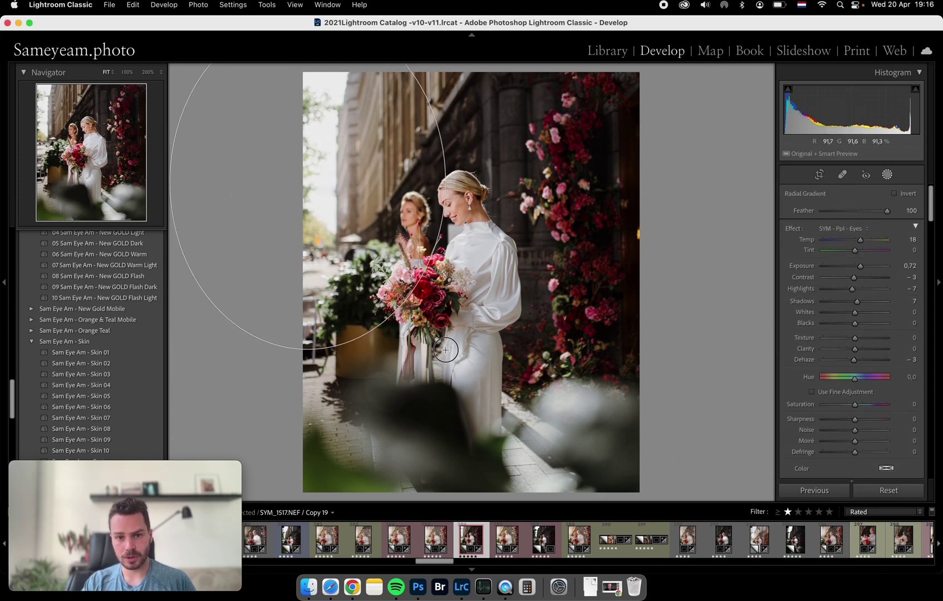
click(844, 229)
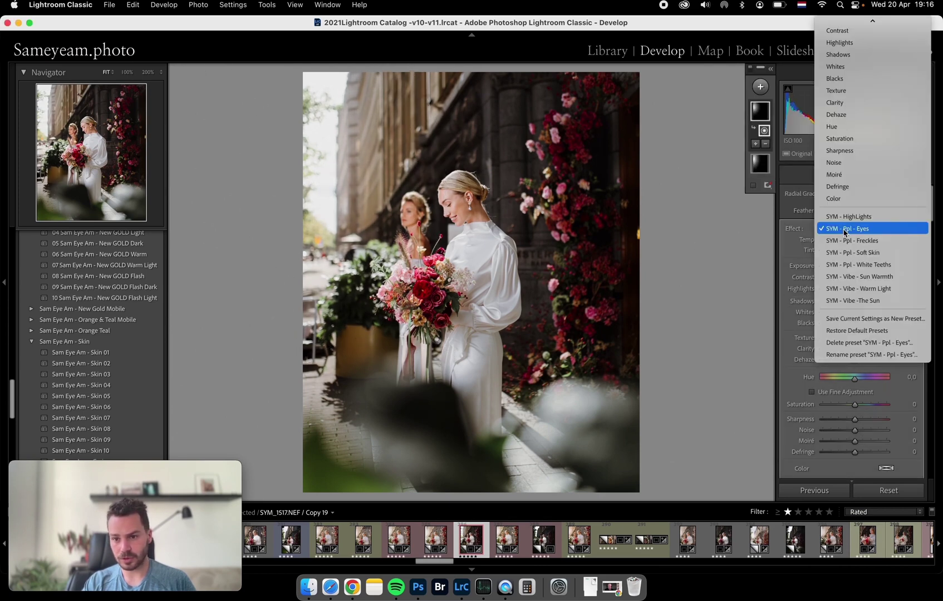
click(841, 301)
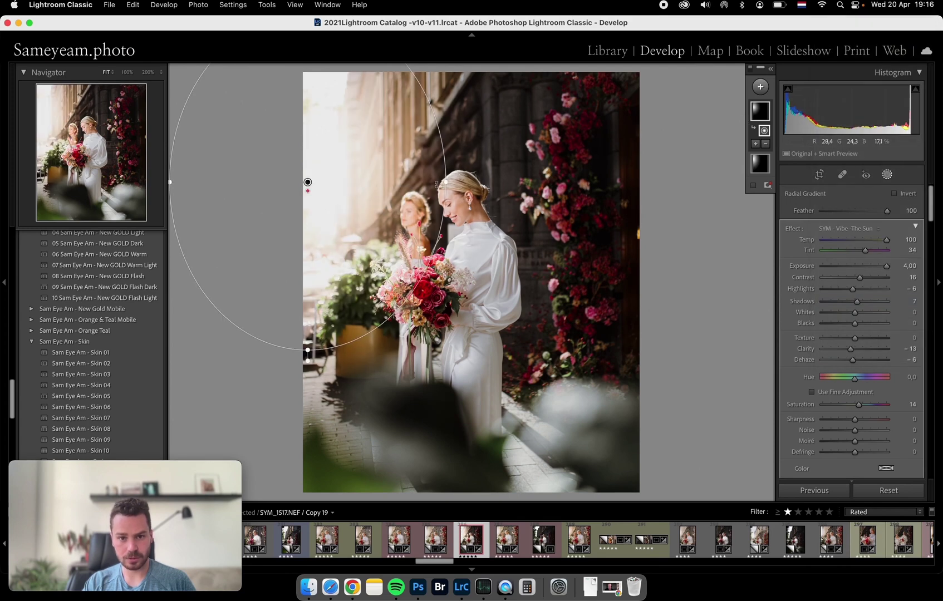
drag(436, 184, 414, 184)
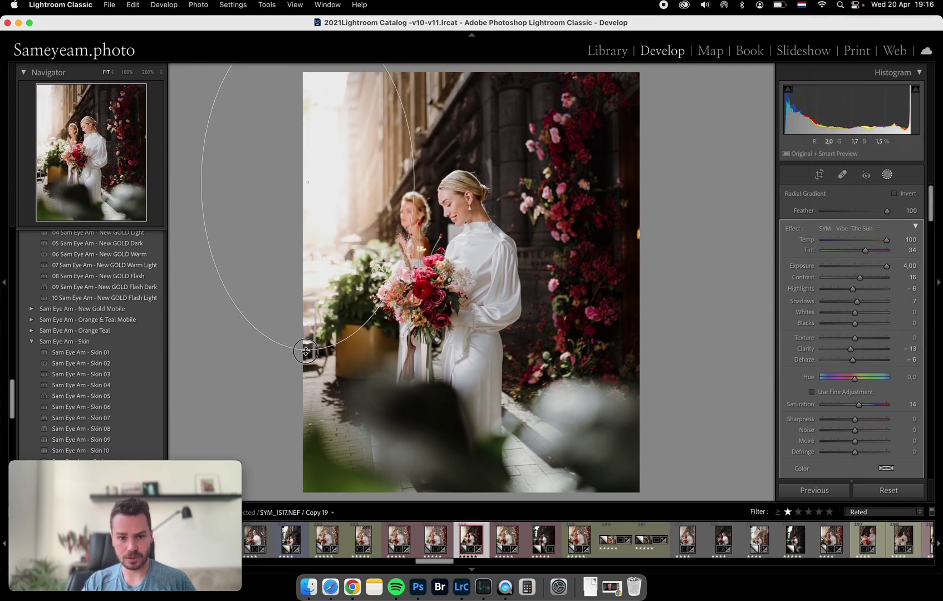
drag(305, 351, 306, 367)
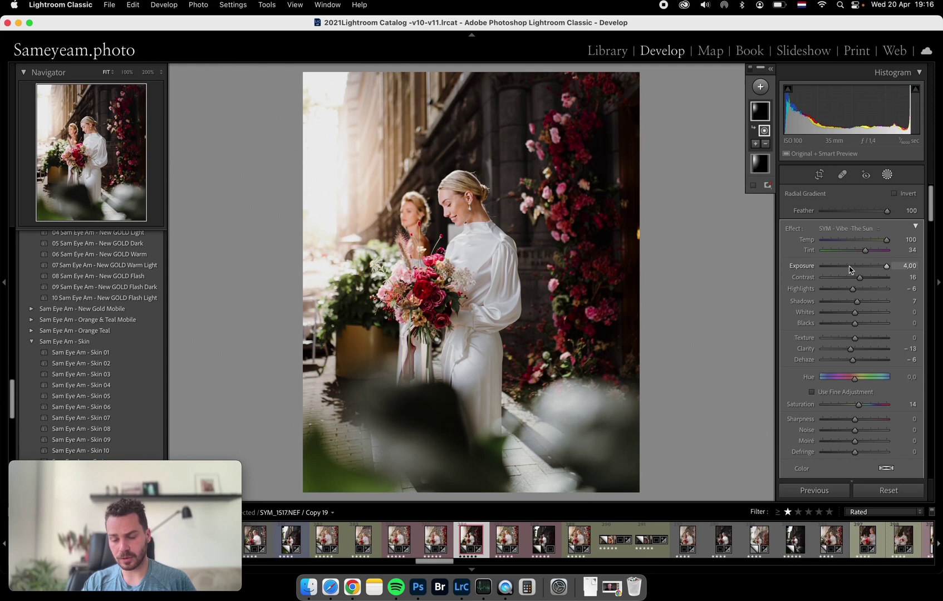
Reset the sun mask's effect sliders and try a manual look with Temp 85, Tint 16 and Exposure about 1,54.
double_click(794, 228)
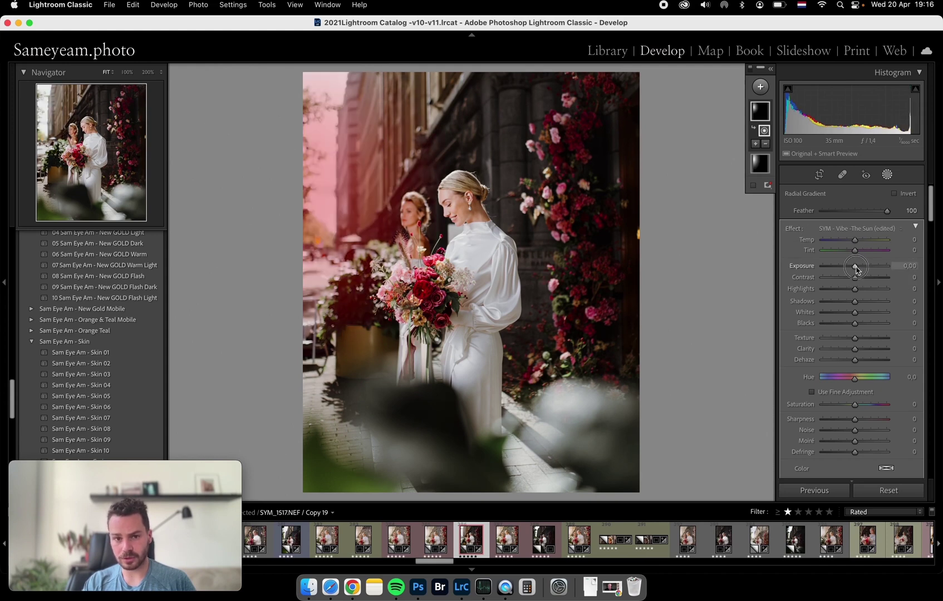
mouse_move(856, 267)
mouse_down()
mouse_move(856, 243)
mouse_move(882, 243)
mouse_move(860, 251)
mouse_up()
drag(862, 268, 867, 269)
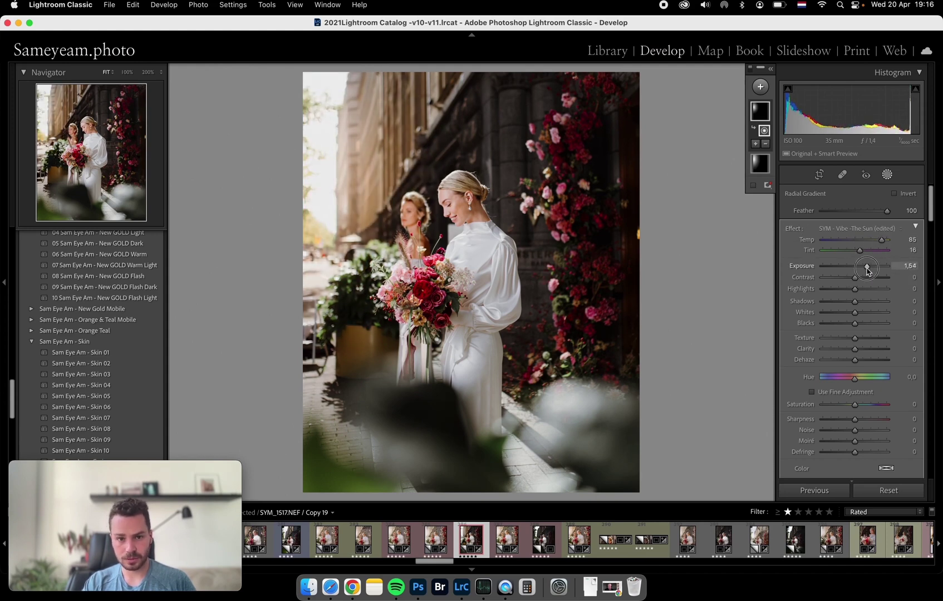
Reapply the SYM - Vibe -The Sun preset to the street mask and shrink its ellipse in width and height.
click(854, 228)
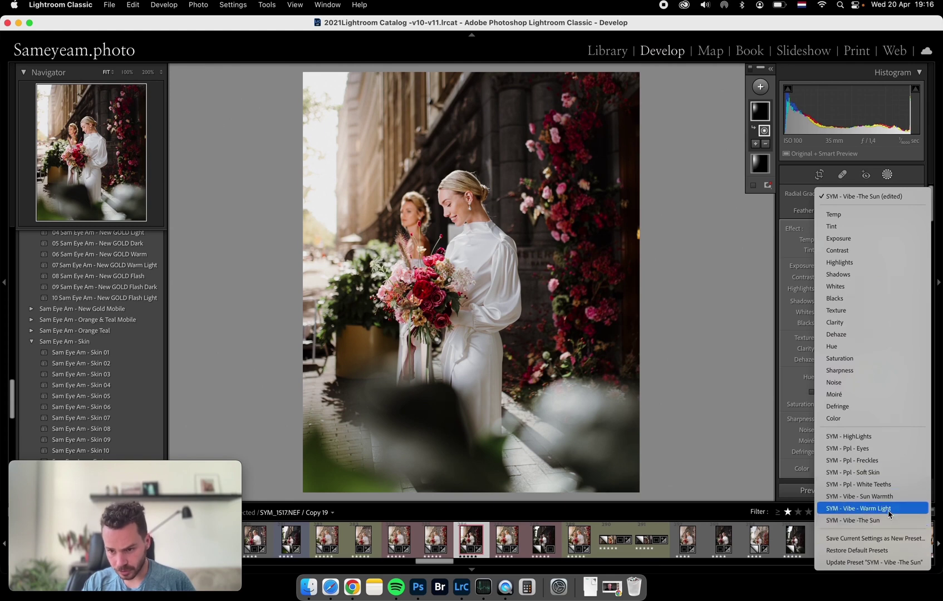
click(887, 521)
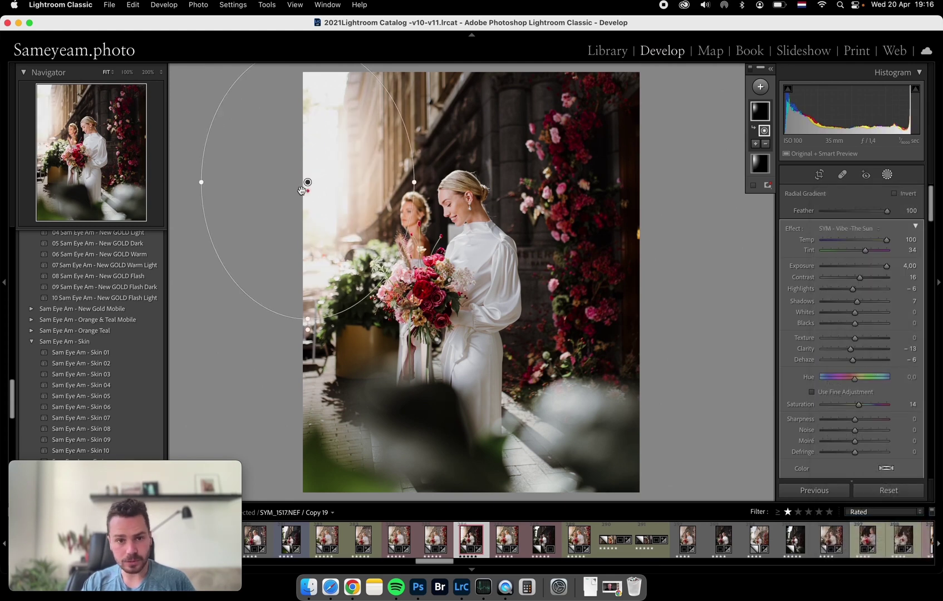
drag(412, 184, 407, 184)
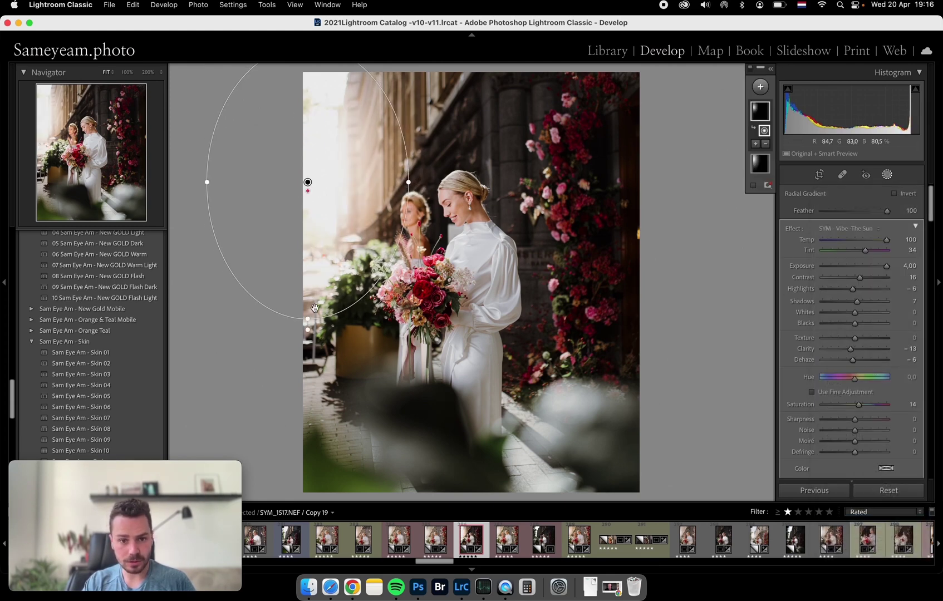
drag(310, 320, 306, 301)
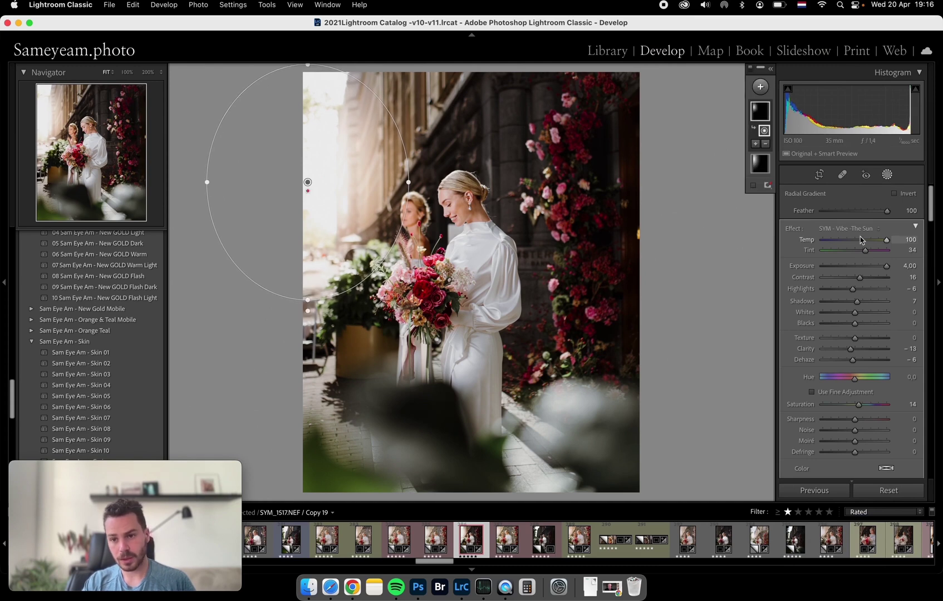
Lower the sun mask's Exposure to about 2,8 and finish masking.
drag(886, 266, 871, 269)
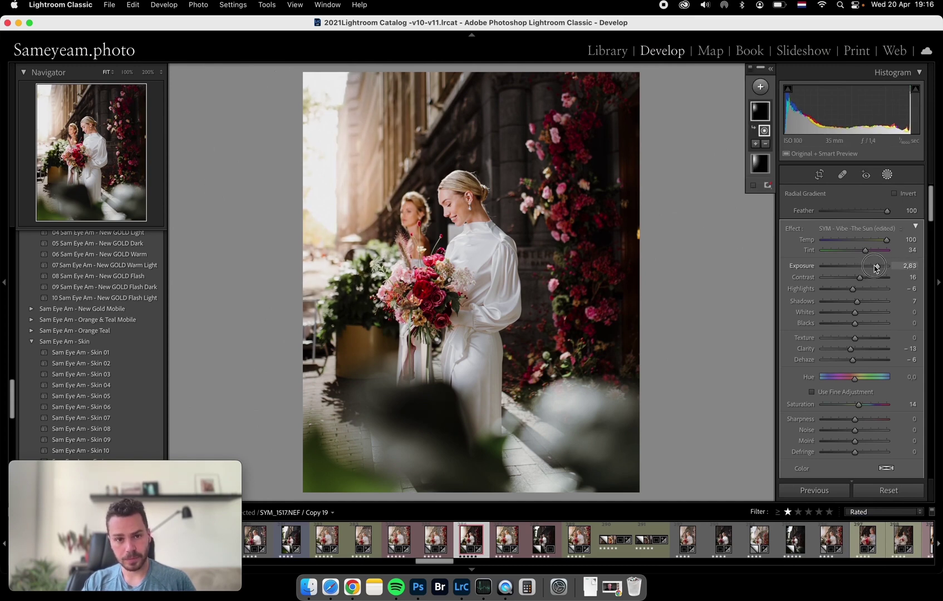
click(887, 175)
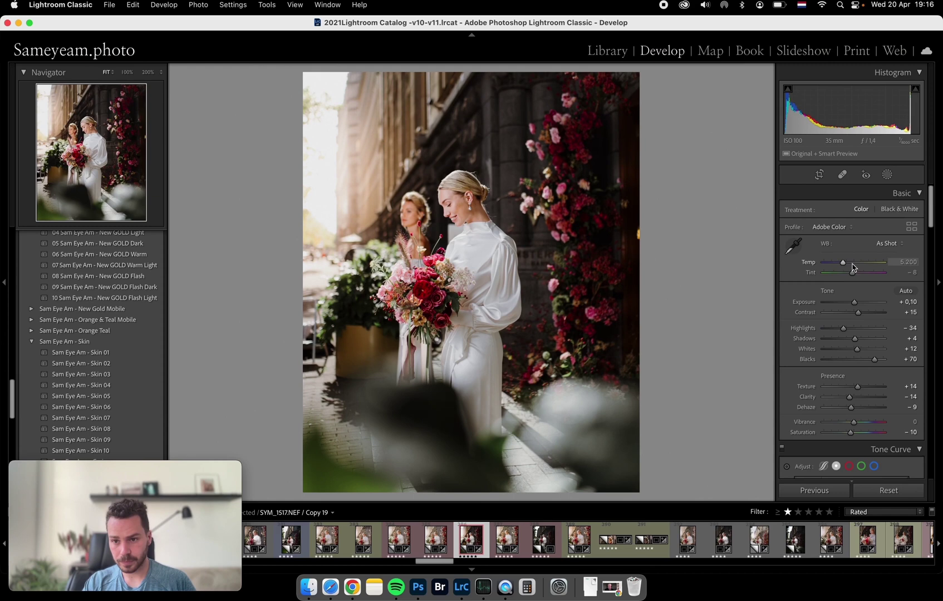
Set the photo's Temp to 5.567, Highlights to −38, Shadows to +11, Whites to −21 and Blacks to +90.
click(845, 263)
drag(871, 359, 880, 360)
drag(854, 339, 847, 350)
drag(843, 328, 842, 329)
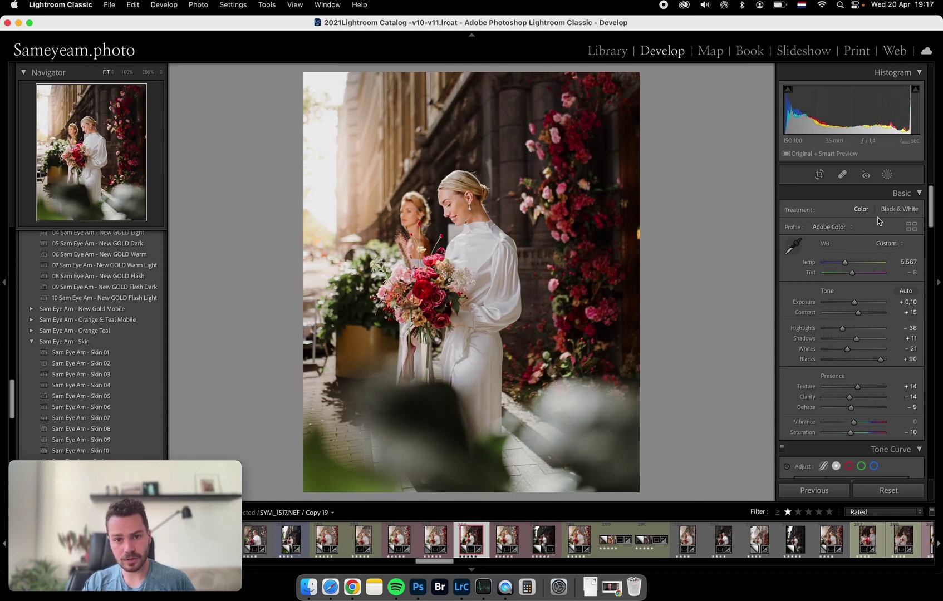
Add a radial gradient mask over the flower wall with only Exposure raised to 0,97 and all other effect sliders reset.
click(889, 177)
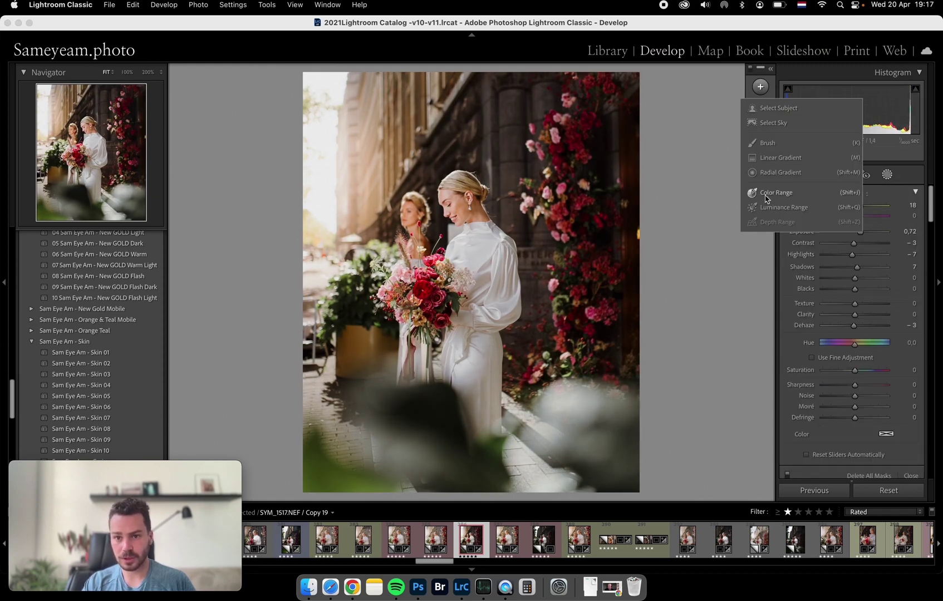
click(761, 180)
drag(625, 213, 731, 461)
drag(860, 265, 862, 270)
double_click(792, 228)
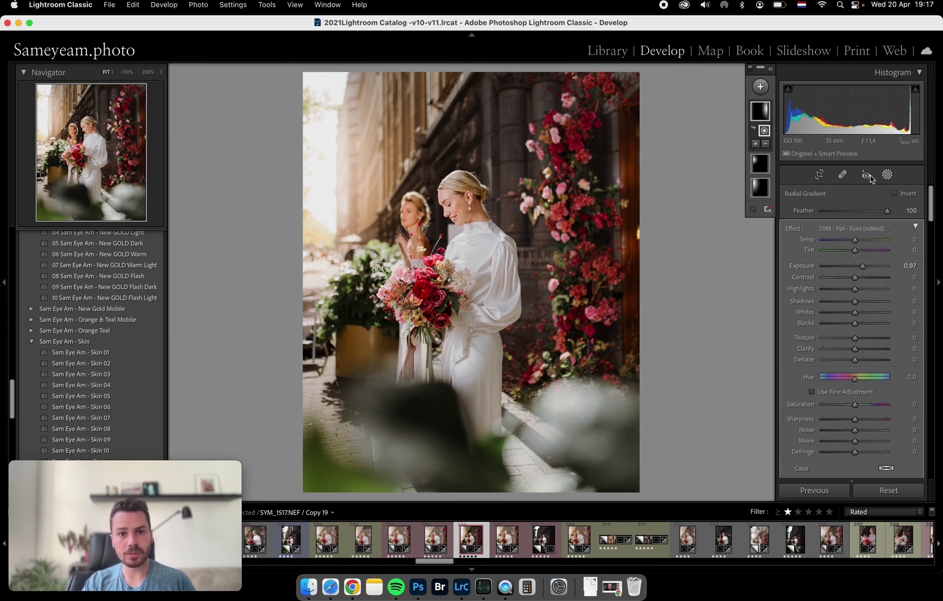
Close masking and set the photo's overall Blacks to +100 and Shadows to +16.
click(889, 175)
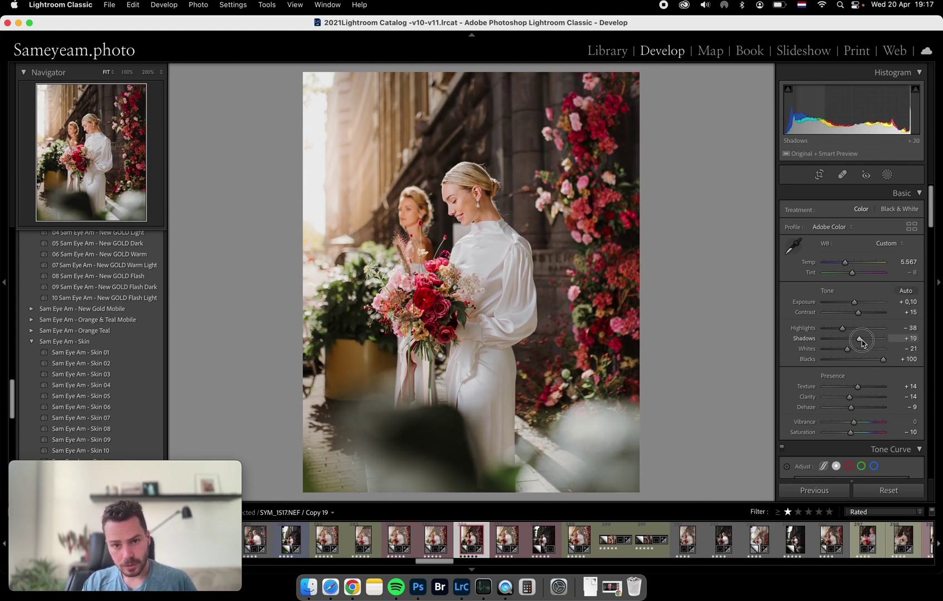
drag(860, 338, 857, 337)
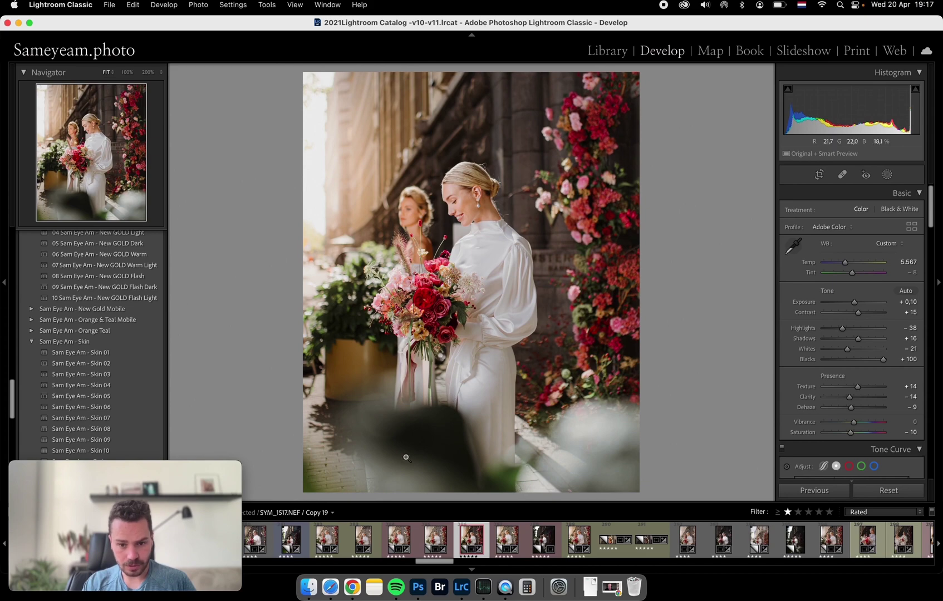
Add a linear gradient mask over the blurred foreground with only Exposure raised to 3,87 and all other effect sliders reset.
click(887, 175)
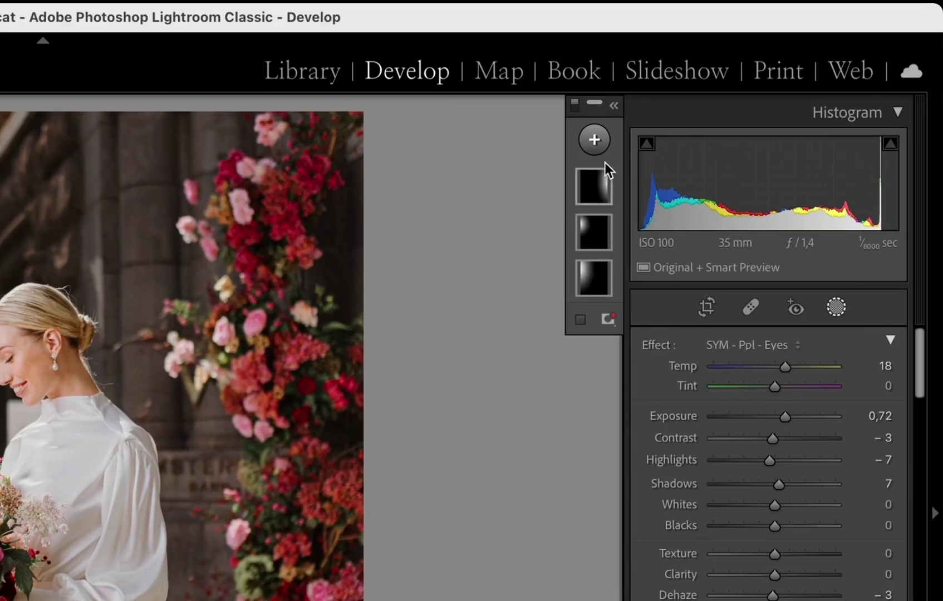
click(596, 144)
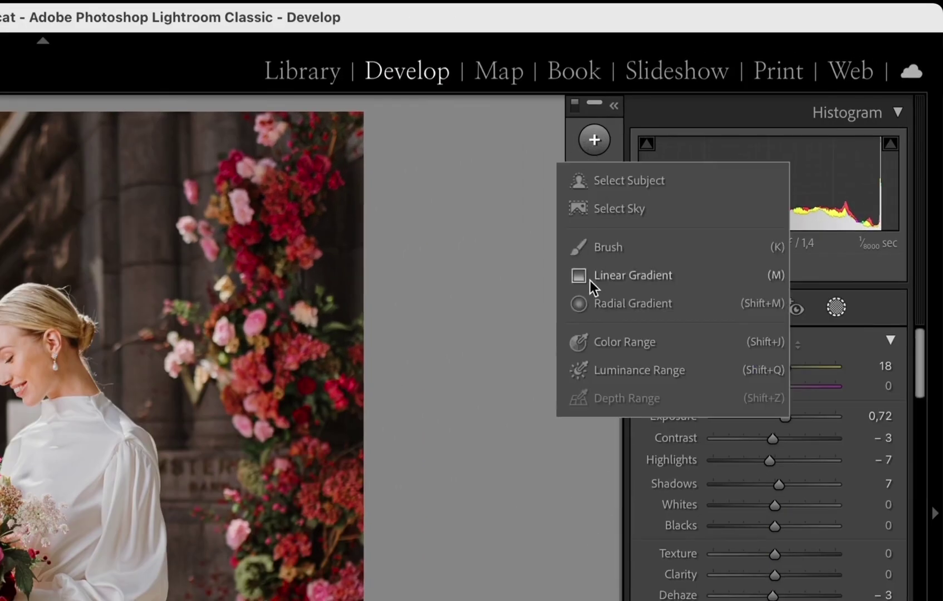
click(588, 280)
mouse_move(436, 478)
mouse_down()
mouse_move(446, 345)
mouse_move(458, 394)
mouse_move(448, 454)
mouse_move(440, 439)
mouse_move(446, 383)
mouse_move(436, 382)
mouse_up()
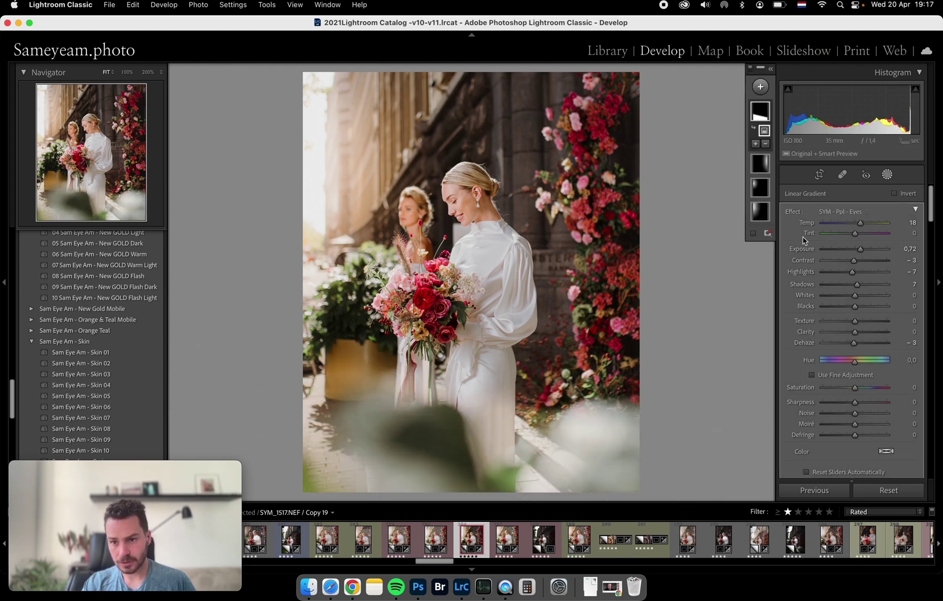
double_click(796, 212)
drag(853, 249, 886, 250)
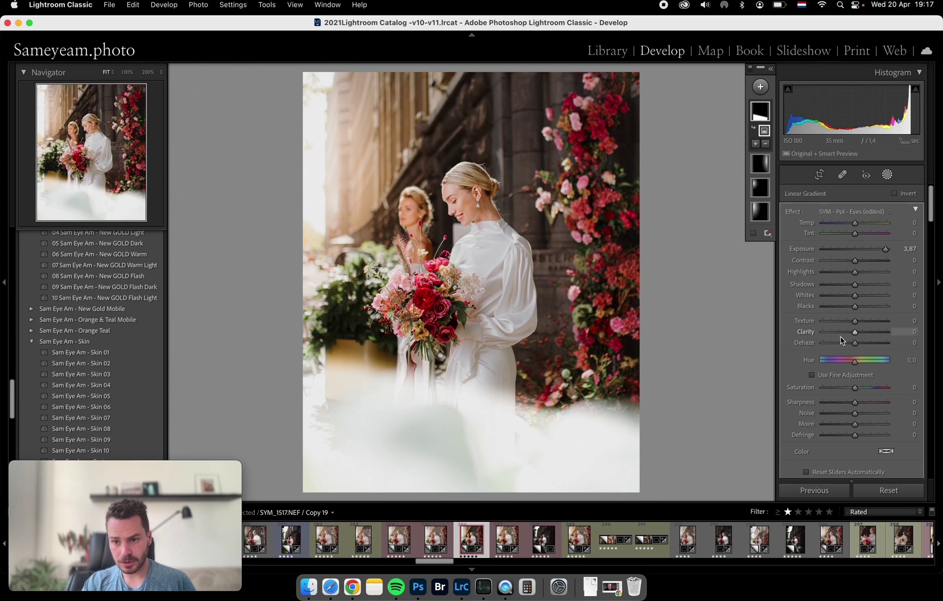
Lower the foreground gradient's Dehaze to −100 and its Whites to −69.
drag(854, 343, 752, 342)
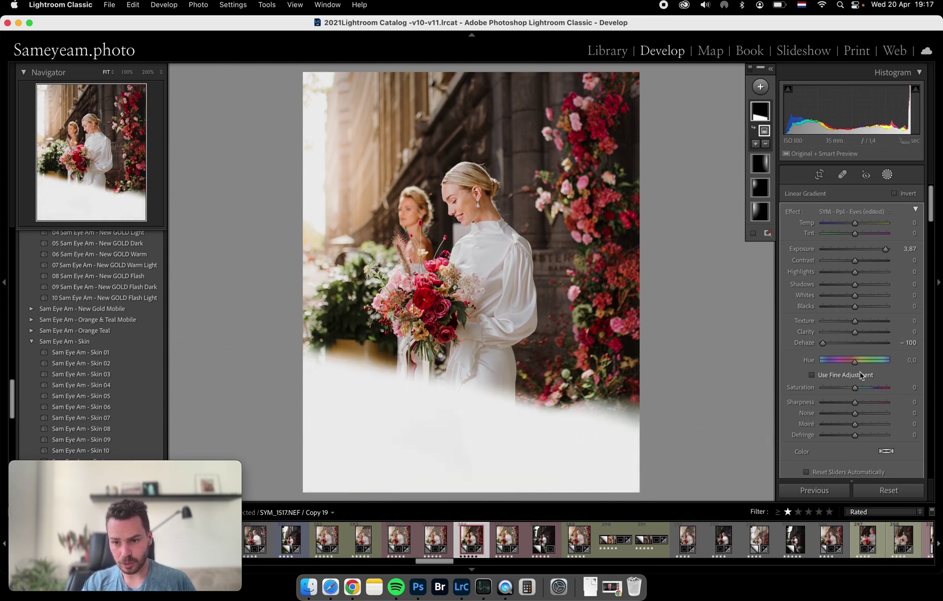
scroll(860, 367, down, 10)
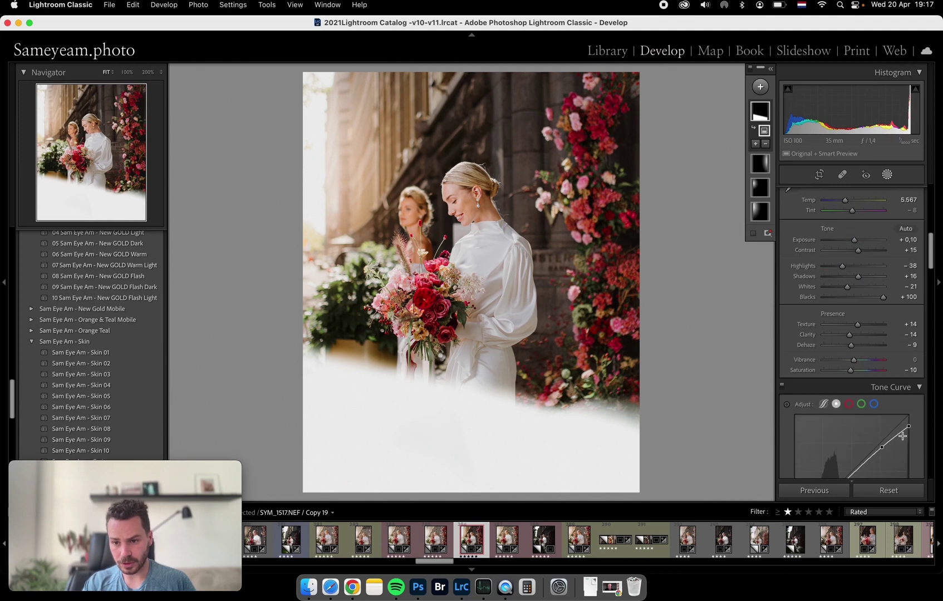
scroll(833, 329, up, 10)
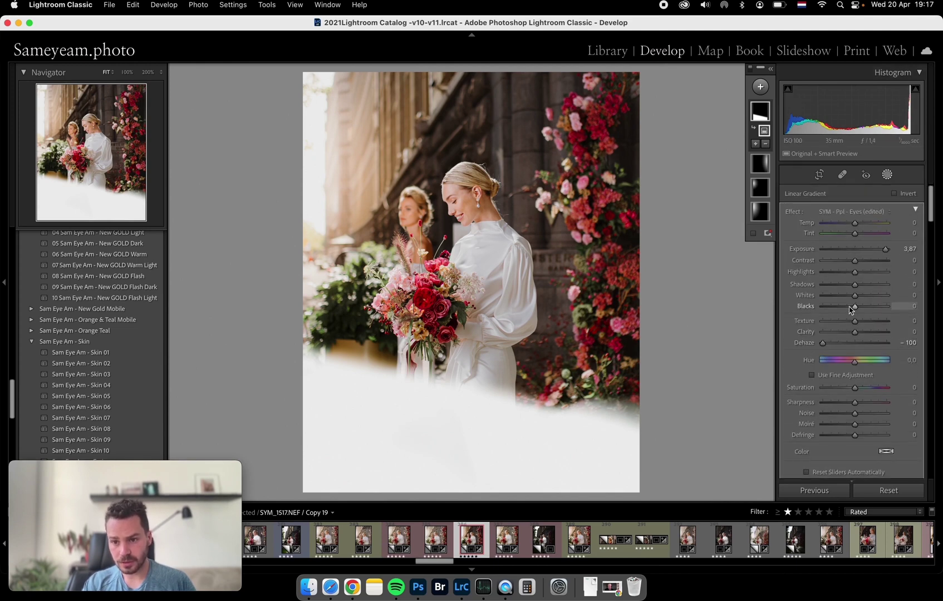
drag(856, 301, 836, 303)
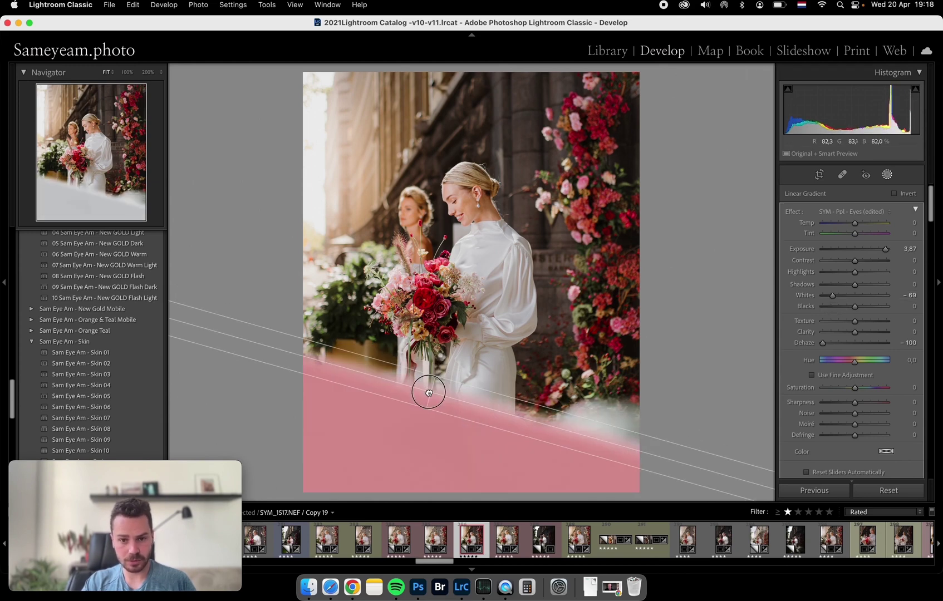
Finish the foreground mask and add a radial gradient mask over the upper part of the photo.
click(886, 177)
click(886, 175)
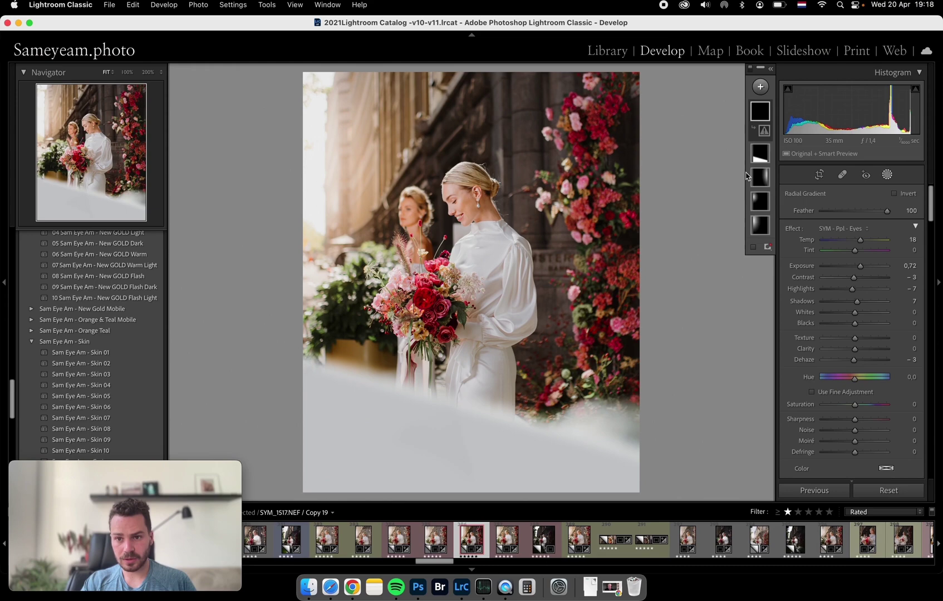
drag(449, 78, 634, 210)
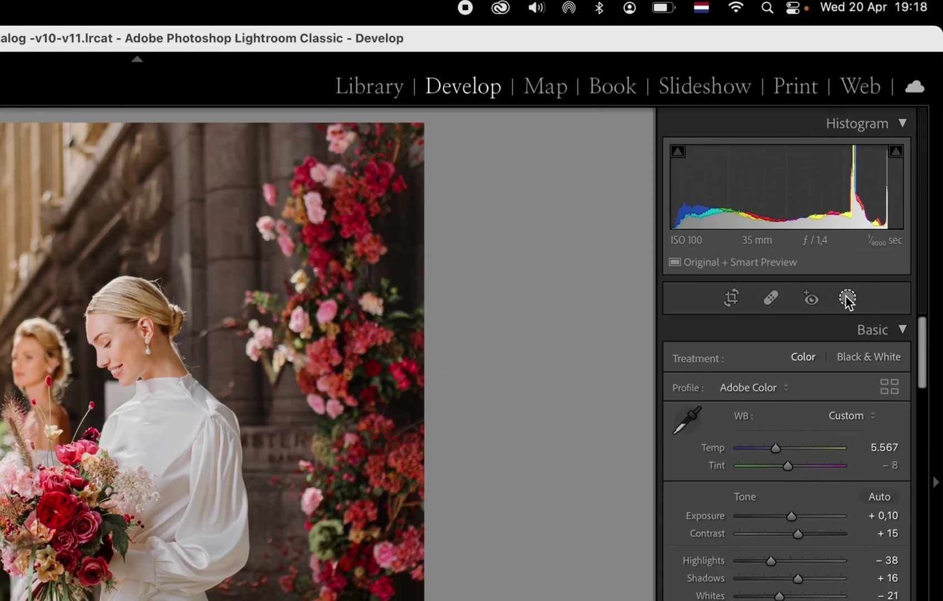
Add an inverted Select Subject mask for the background with effects reset and only Exposure raised to 0,47.
click(887, 175)
click(626, 146)
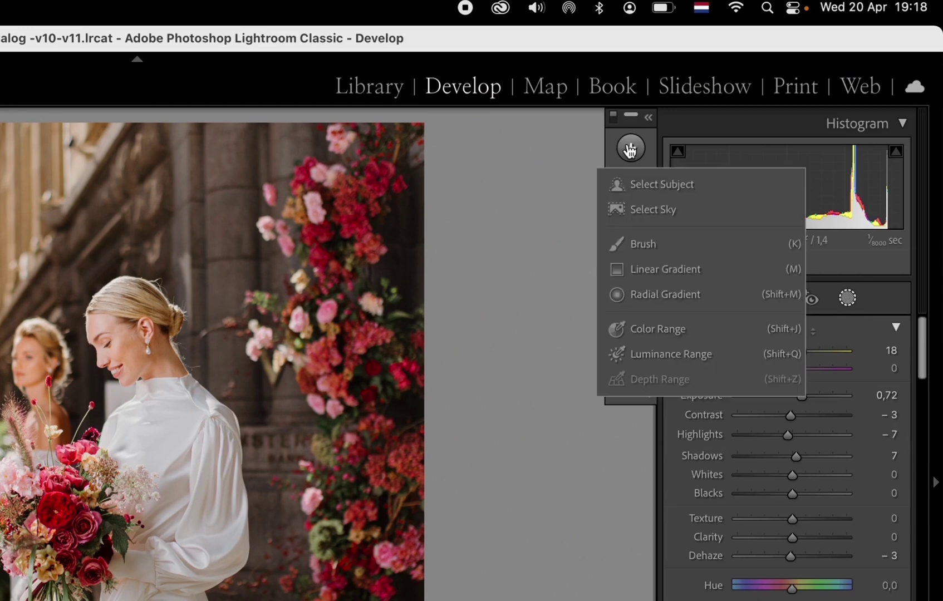
click(681, 195)
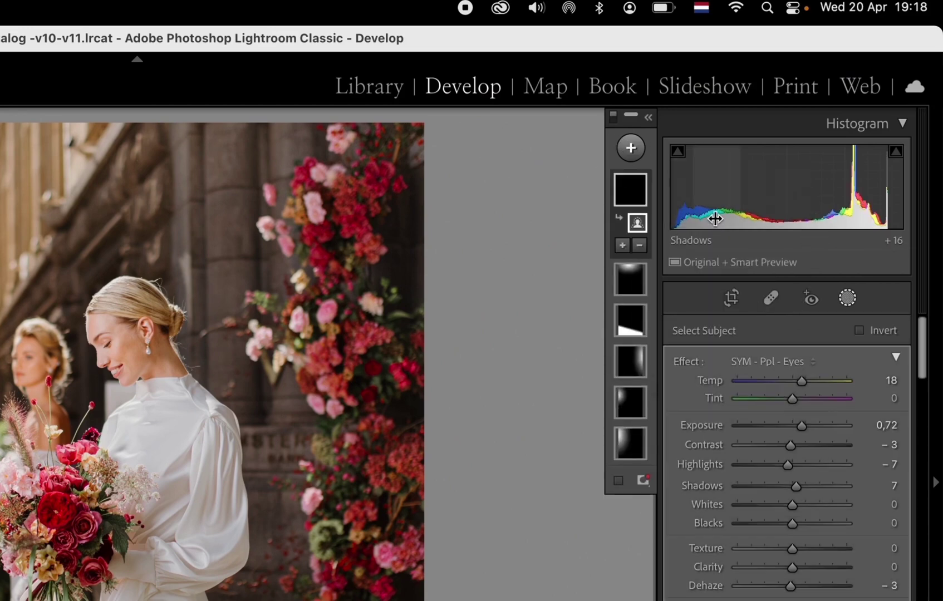
right_click(636, 226)
click(670, 285)
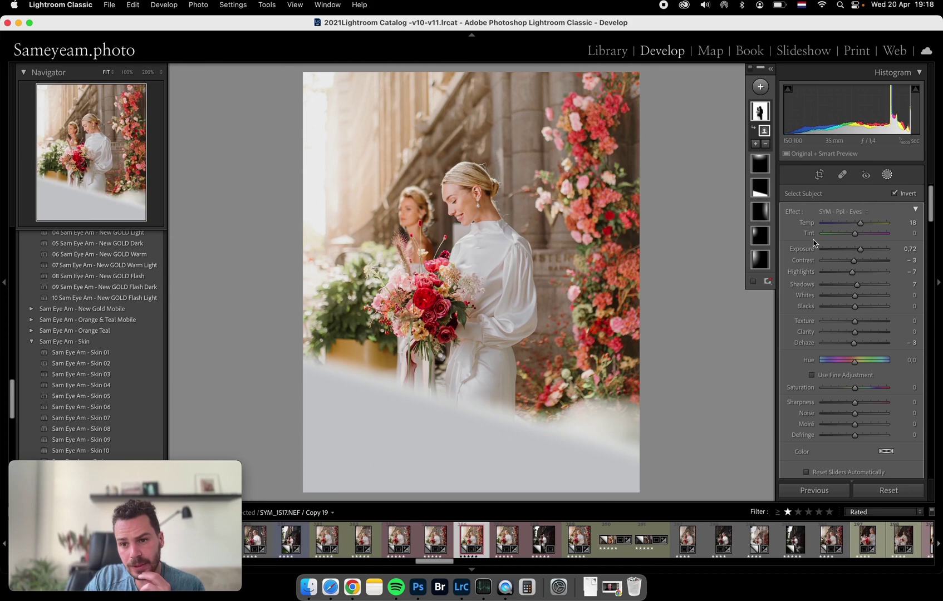
double_click(793, 212)
drag(856, 249, 860, 250)
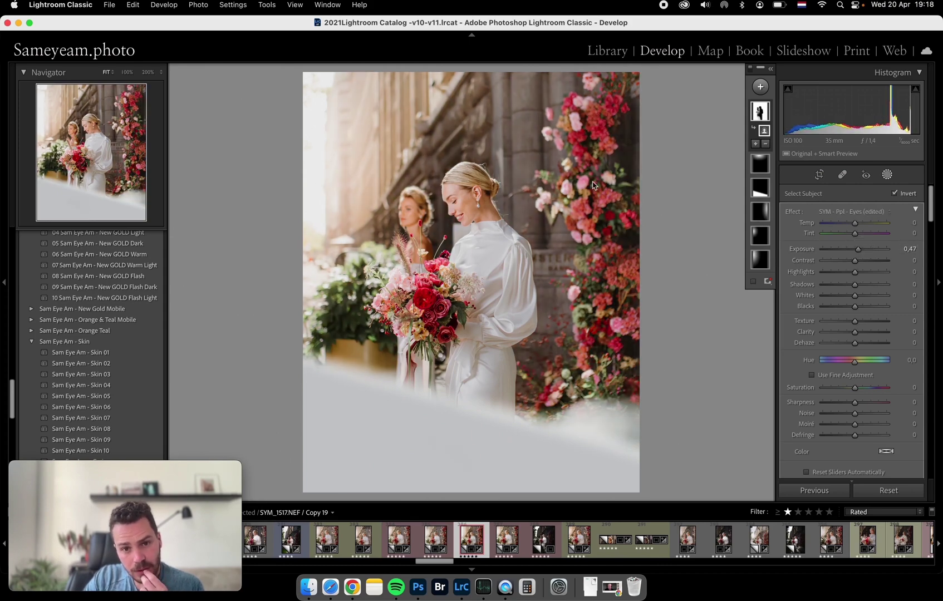
Add a brush mask over the building wall around the bride's head, between the two women.
click(760, 86)
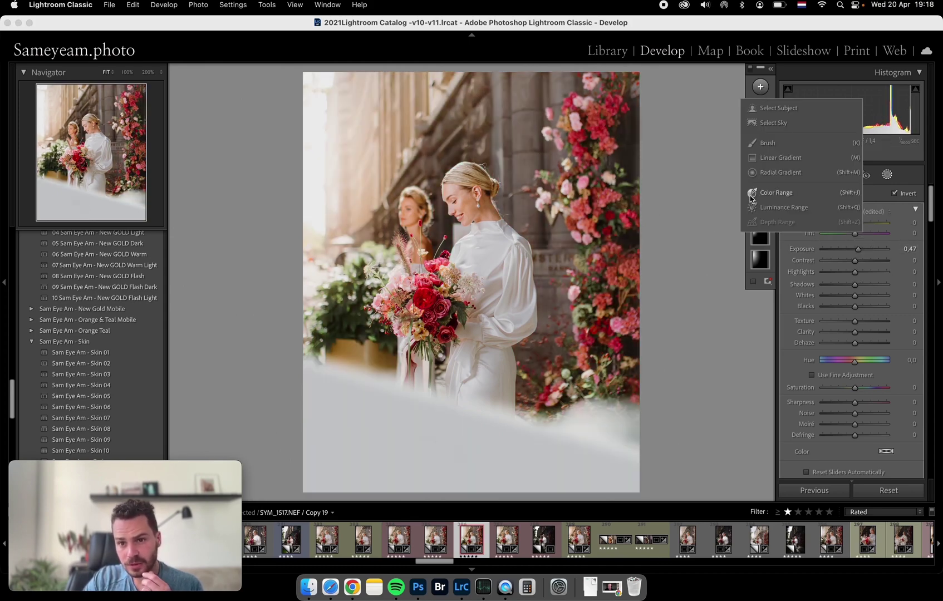
click(786, 141)
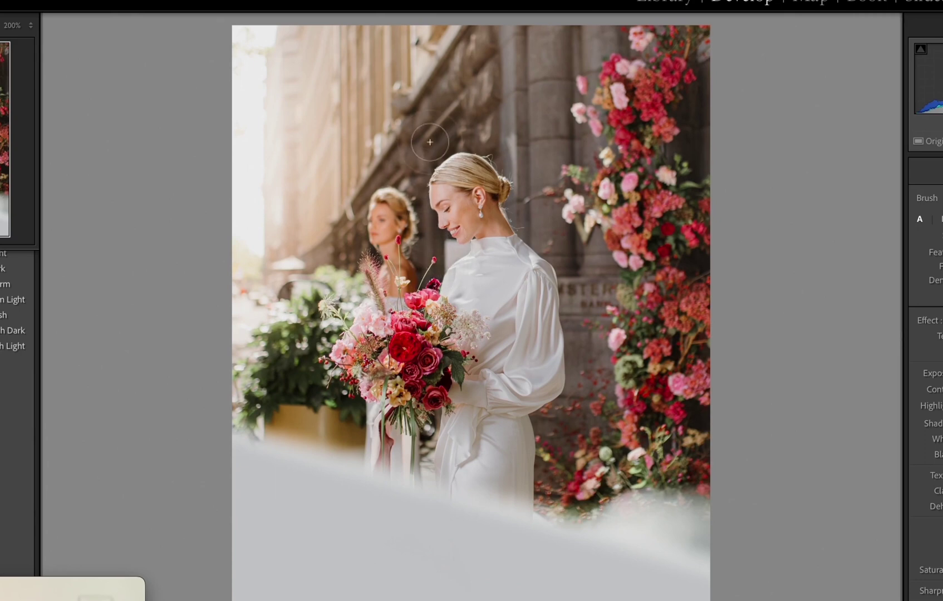
mouse_move(440, 132)
mouse_down()
mouse_move(405, 176)
mouse_move(408, 188)
mouse_up()
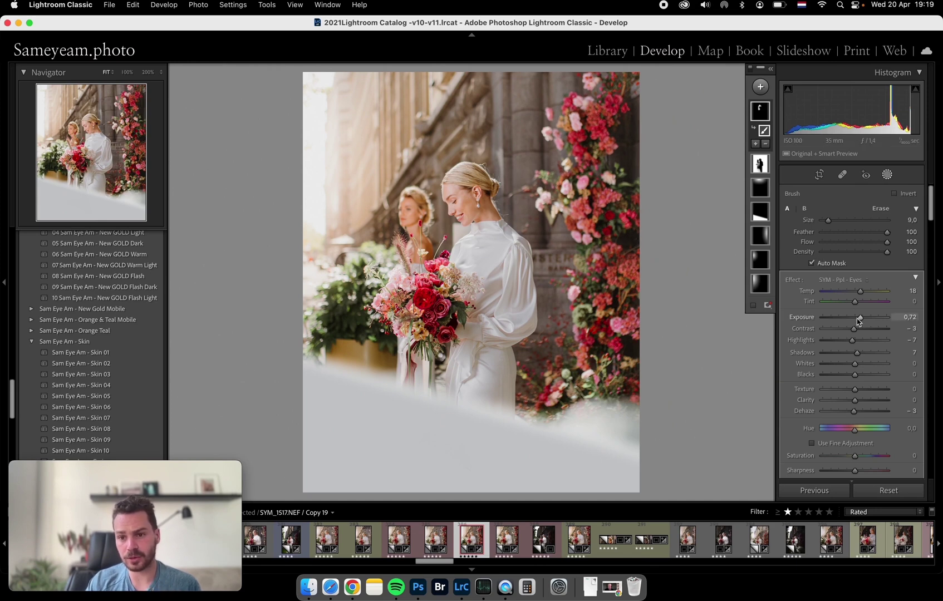
Add a radial gradient mask over the green plant and its golden pot, and close masking.
key(shift+m)
mouse_move(302, 316)
mouse_down()
mouse_move(424, 386)
mouse_move(417, 389)
mouse_up()
click(890, 175)
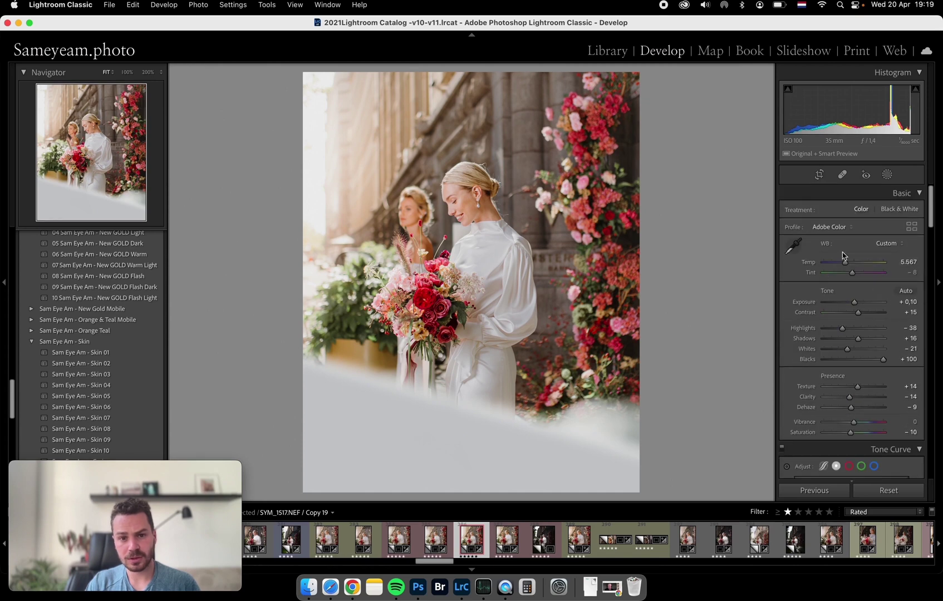
Add a small radial gradient mask over the upper flower wall and slightly lower its Exposure.
key(shift+w)
click(760, 87)
click(763, 173)
mouse_move(638, 132)
mouse_down()
mouse_move(550, 243)
mouse_move(568, 232)
mouse_move(488, 521)
mouse_move(601, 183)
mouse_move(593, 193)
mouse_up()
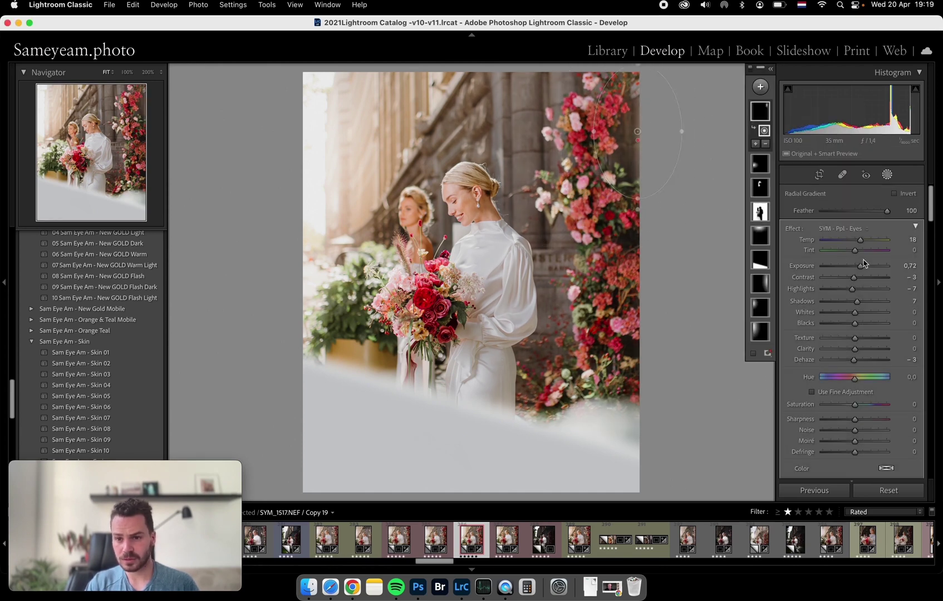
drag(861, 266, 857, 266)
Add a large radial gradient mask along the flower wall with Exposure lowered to 0,04 and Temp reset to 0.
click(761, 86)
click(763, 173)
drag(639, 258, 484, 493)
drag(859, 266, 854, 266)
double_click(858, 242)
Undo the deletion of the large radial gradient over the flower wall.
key(super+z)
key(super+z)
key(super+z)
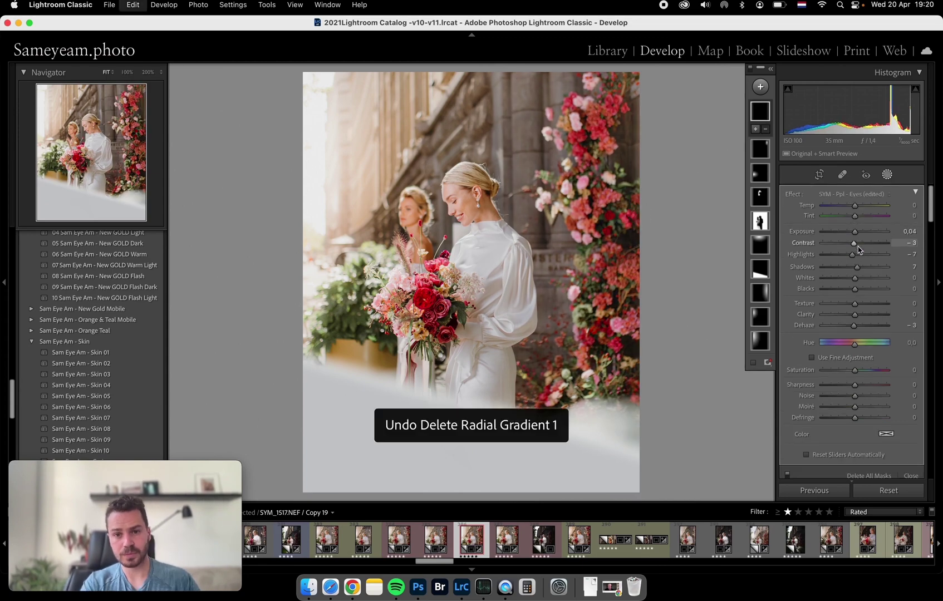
Add a Select Subject mask over the women with effects reset, Contrast at 18, and Exposure and Dehaze fine-tuned.
click(761, 86)
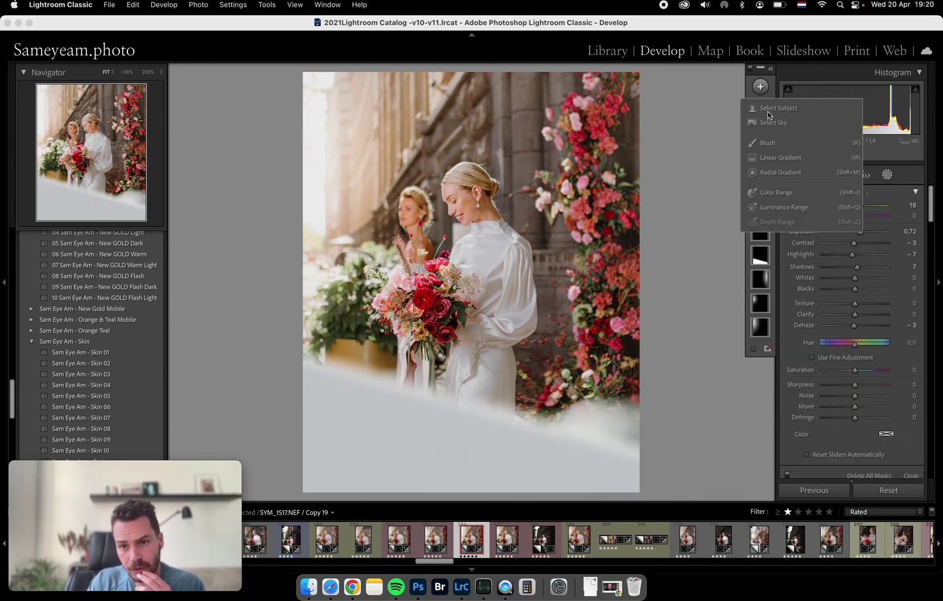
click(786, 114)
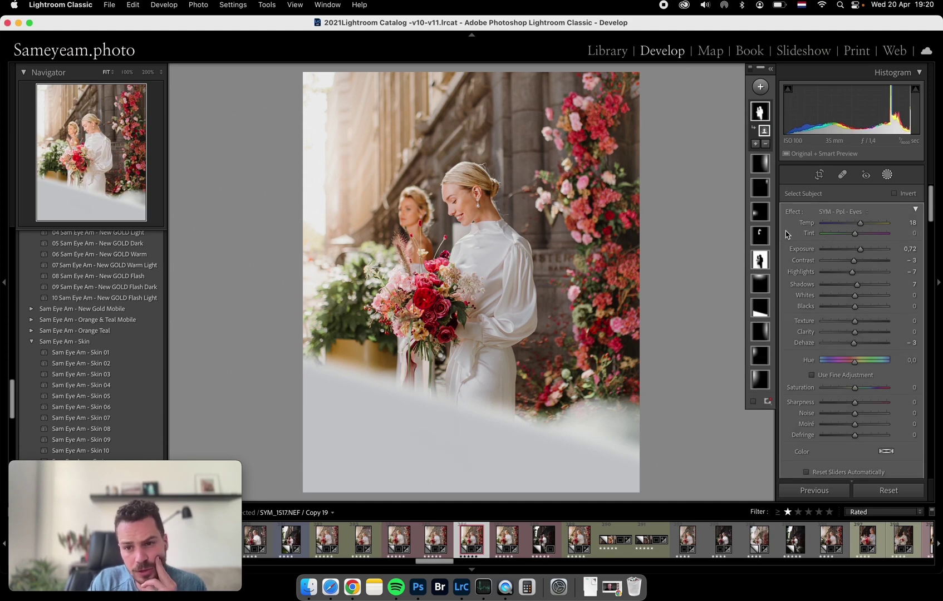
double_click(793, 212)
drag(854, 255, 859, 263)
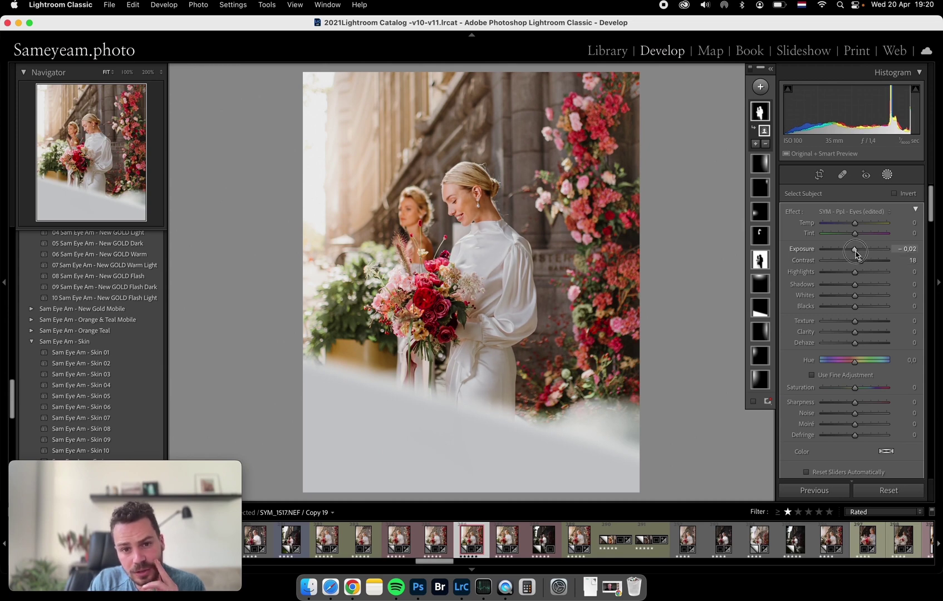
drag(858, 349, 857, 349)
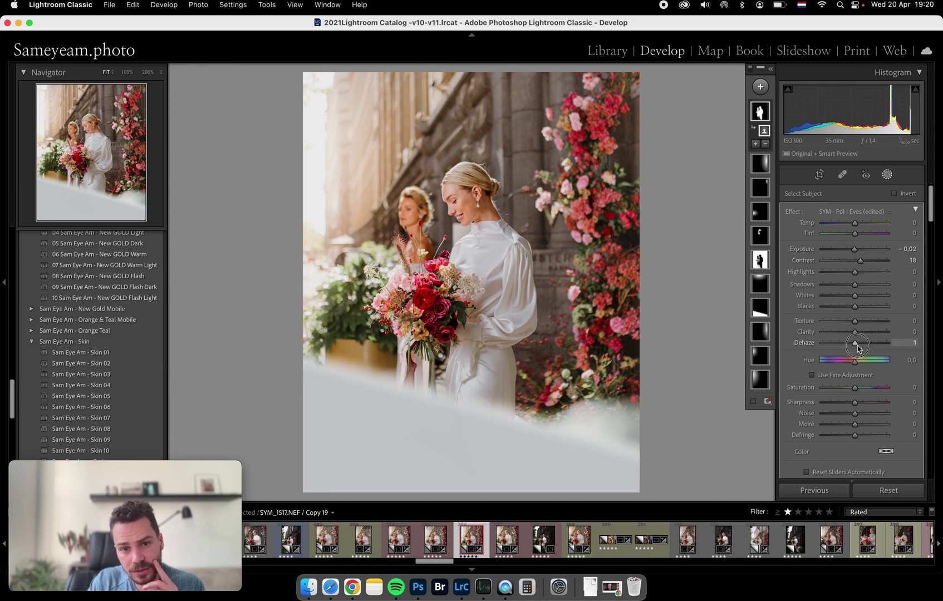
drag(854, 250, 855, 253)
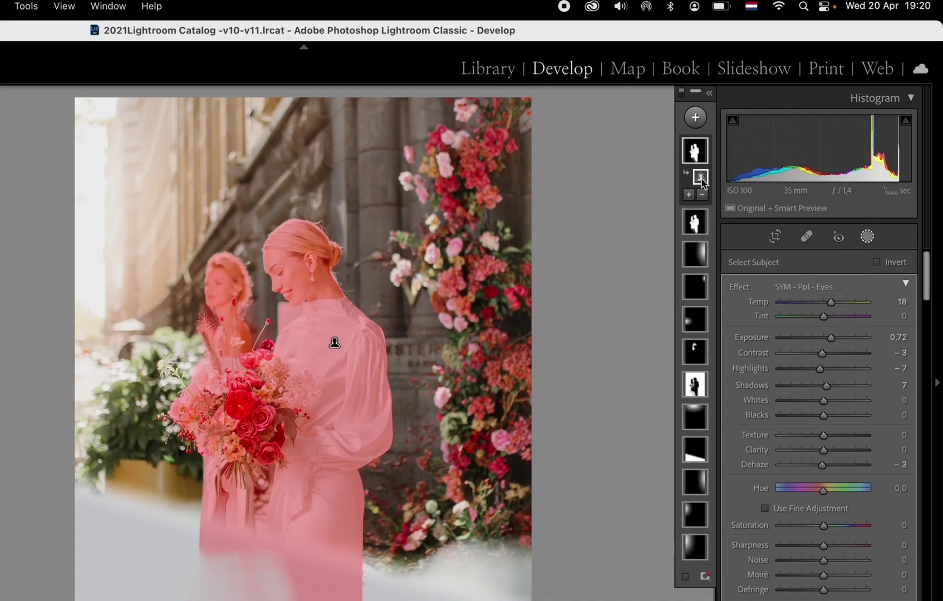
Invert the new Select Subject mask to cover the background, reset its effect sliders and check its overlay.
right_click(767, 130)
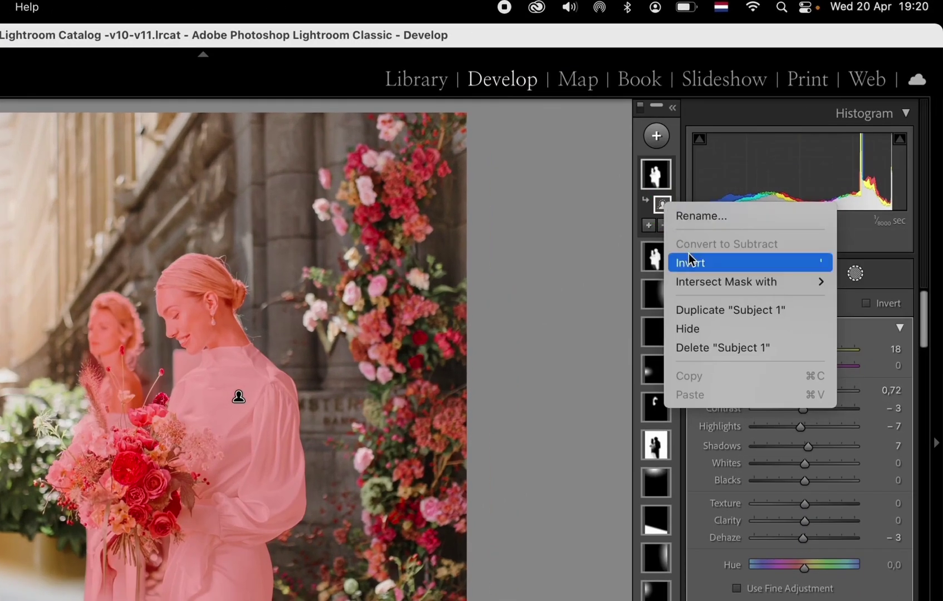
click(785, 166)
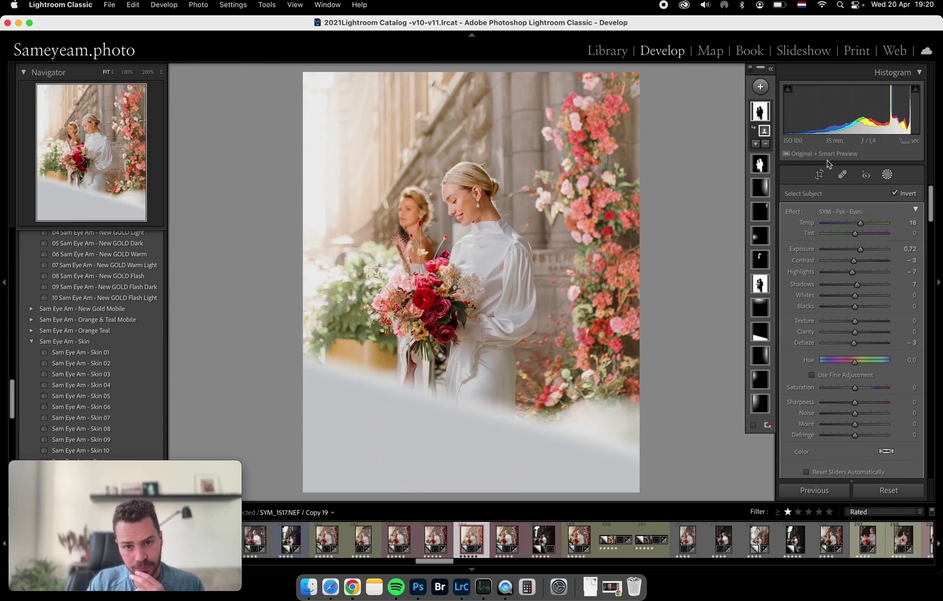
double_click(797, 214)
key(o)
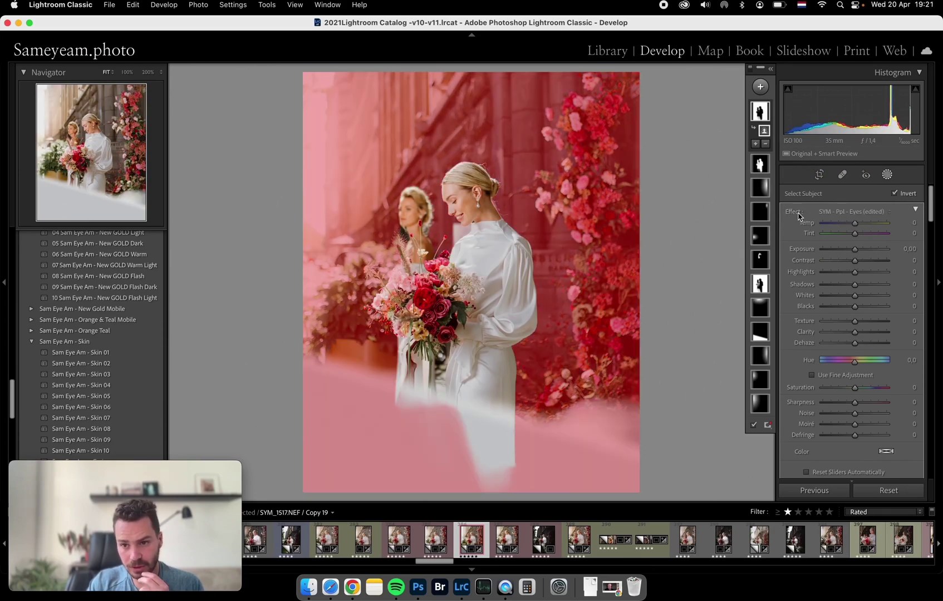
Set the inverted background mask's Temp to 6, Contrast to −15, Dehaze to −2 and Exposure to 0,21.
drag(859, 264, 846, 263)
drag(854, 342, 852, 345)
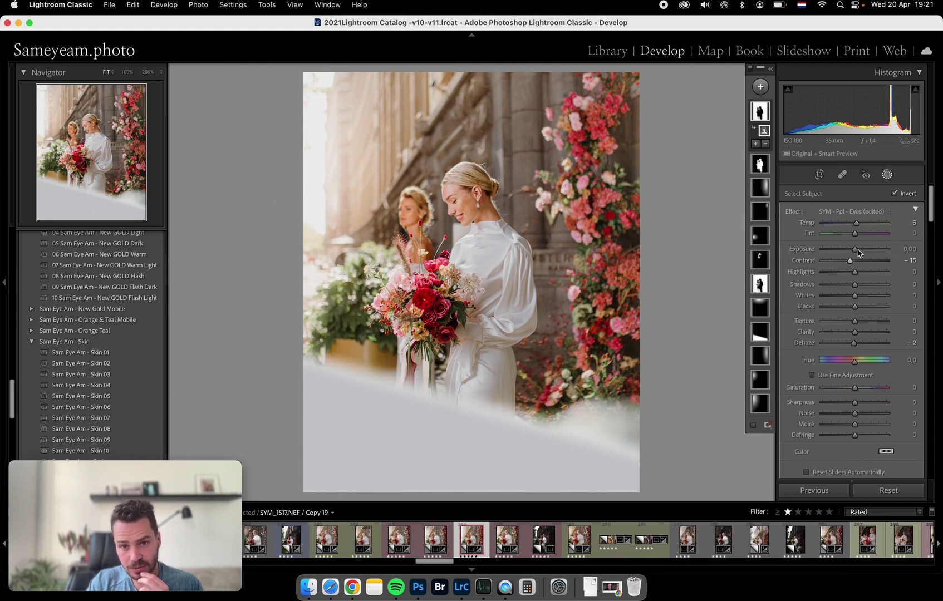
drag(858, 252, 858, 251)
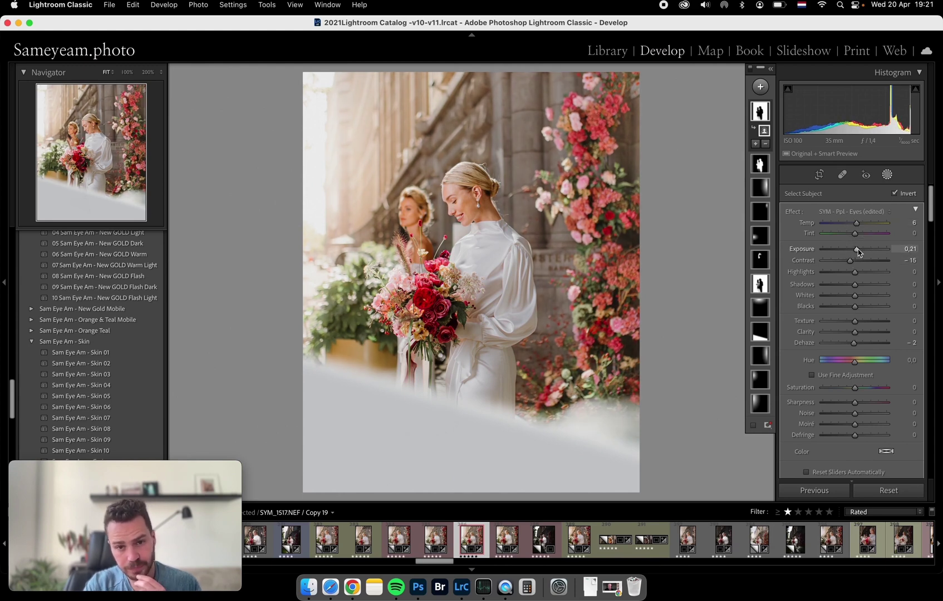
key(Delete)
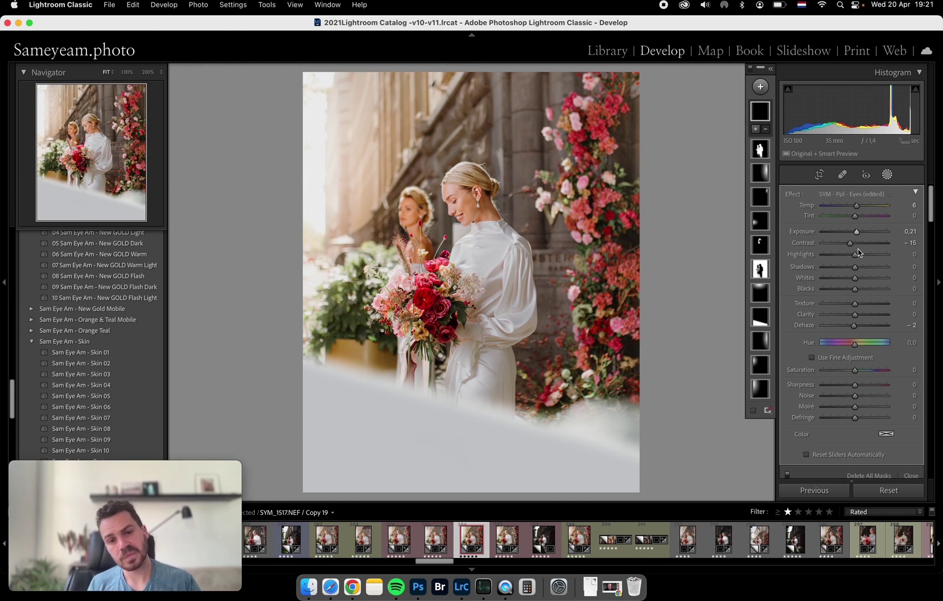
key(super+z)
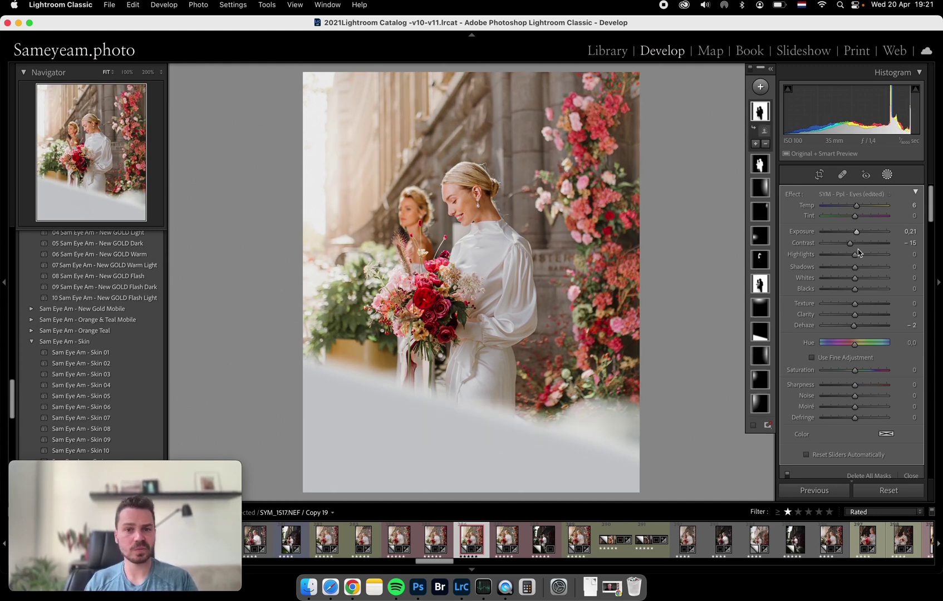
key(super+z)
key(super+shift+z)
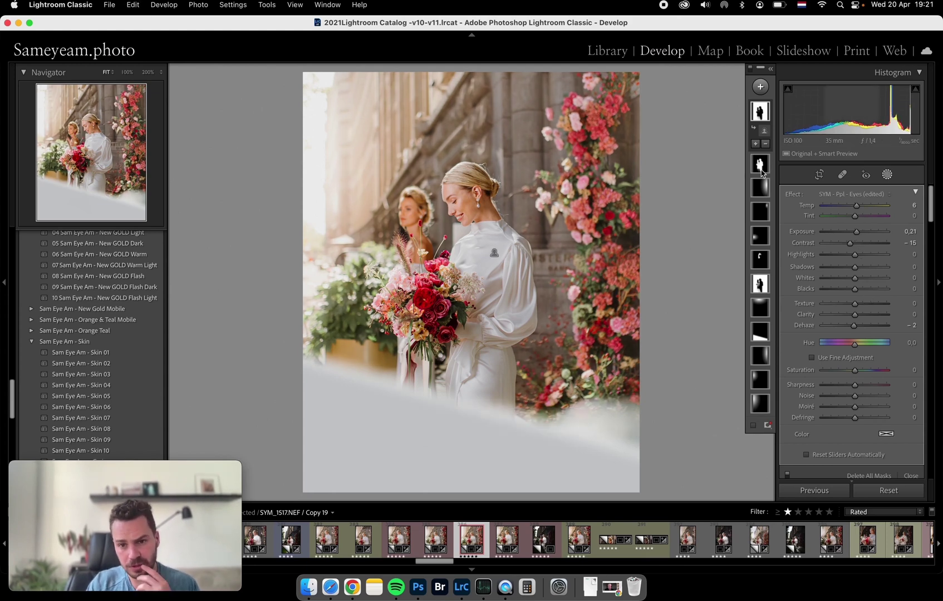
Subtract the flower wall from the inverted background mask with a brush of size 21,0.
click(765, 144)
click(781, 205)
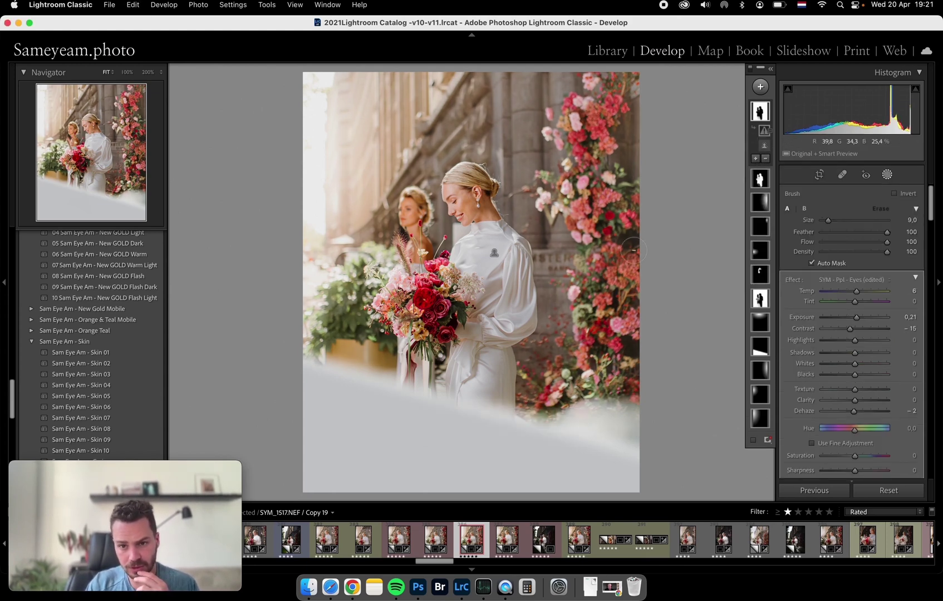
mouse_move(603, 103)
mouse_down()
mouse_move(546, 123)
mouse_move(549, 92)
mouse_move(597, 82)
mouse_move(577, 164)
mouse_move(596, 217)
mouse_move(578, 197)
mouse_move(601, 245)
mouse_move(614, 332)
mouse_move(600, 384)
mouse_move(560, 392)
mouse_move(581, 412)
mouse_up()
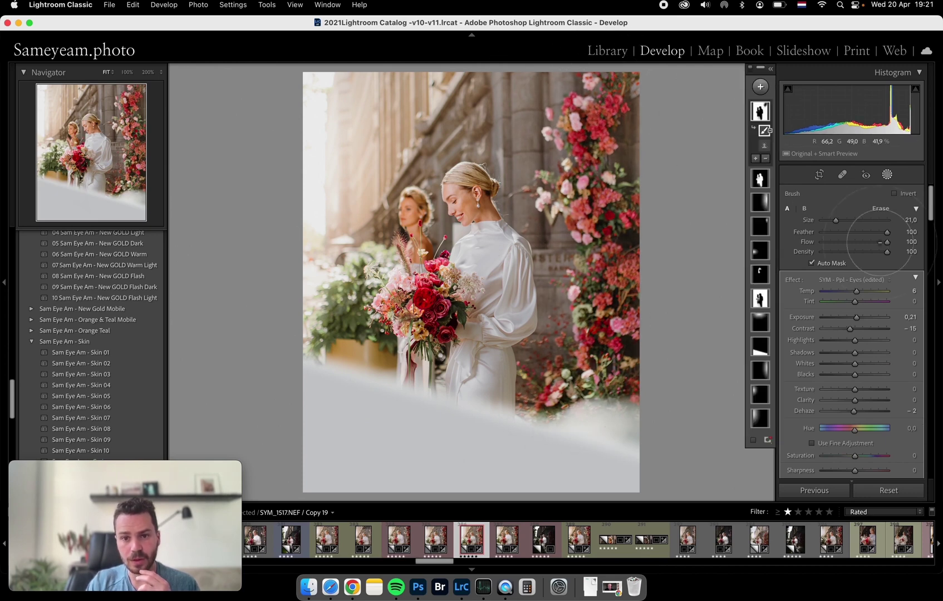
Fine-tune the whole photo with Texture at +20, Clarity at −8, Dehaze at −6 and Shadows at +23.
click(887, 175)
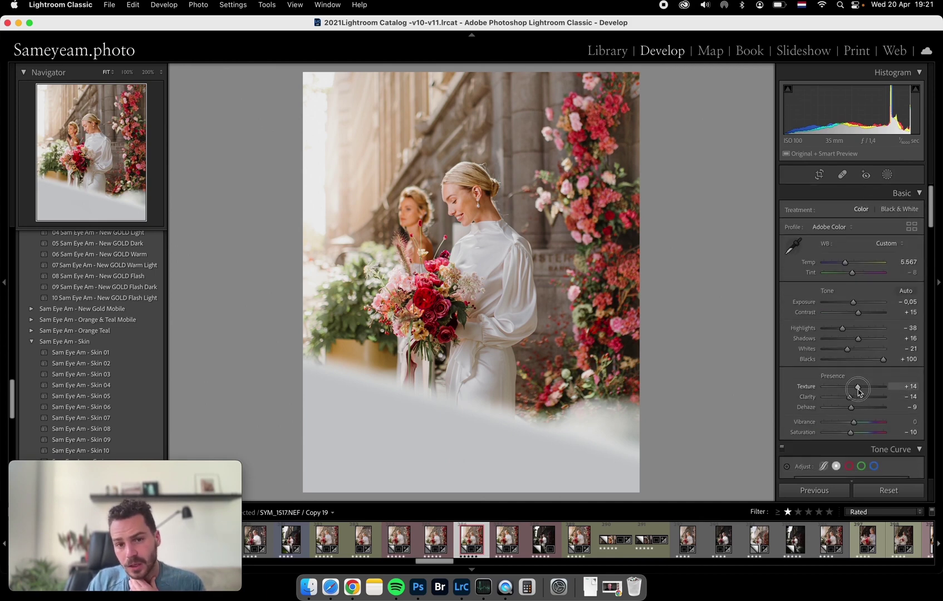
mouse_move(858, 387)
mouse_down()
mouse_move(851, 409)
mouse_move(851, 399)
mouse_up()
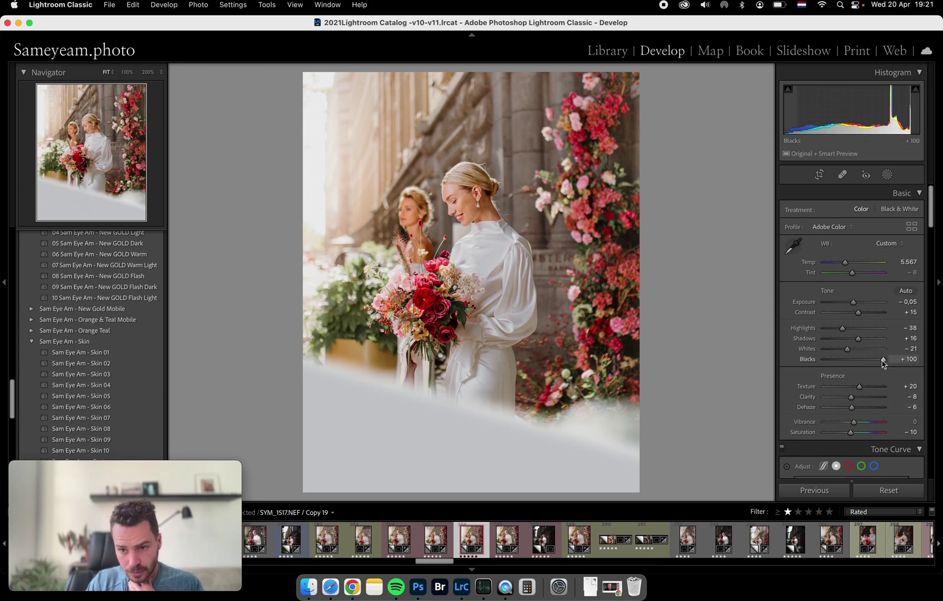
drag(857, 339, 860, 339)
Preview the Sam Eye Am skin presets, including Skin 08, on the portrait.
click(886, 174)
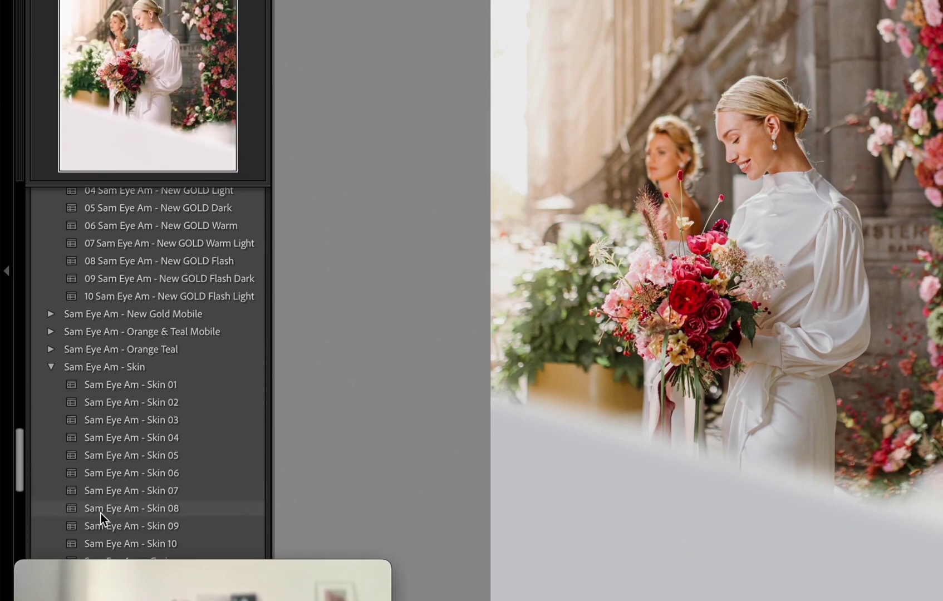
click(101, 513)
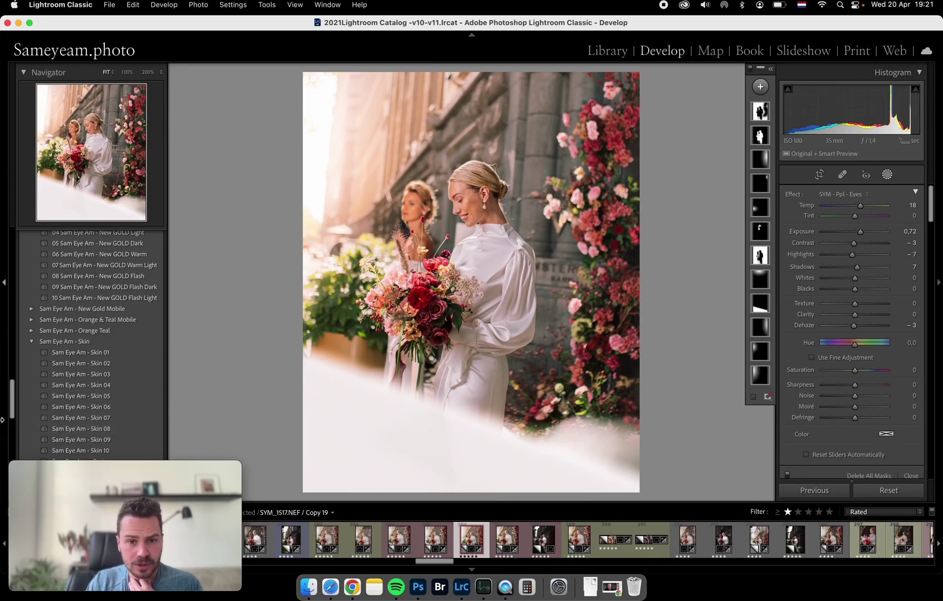
scroll(11, 390, up, 3)
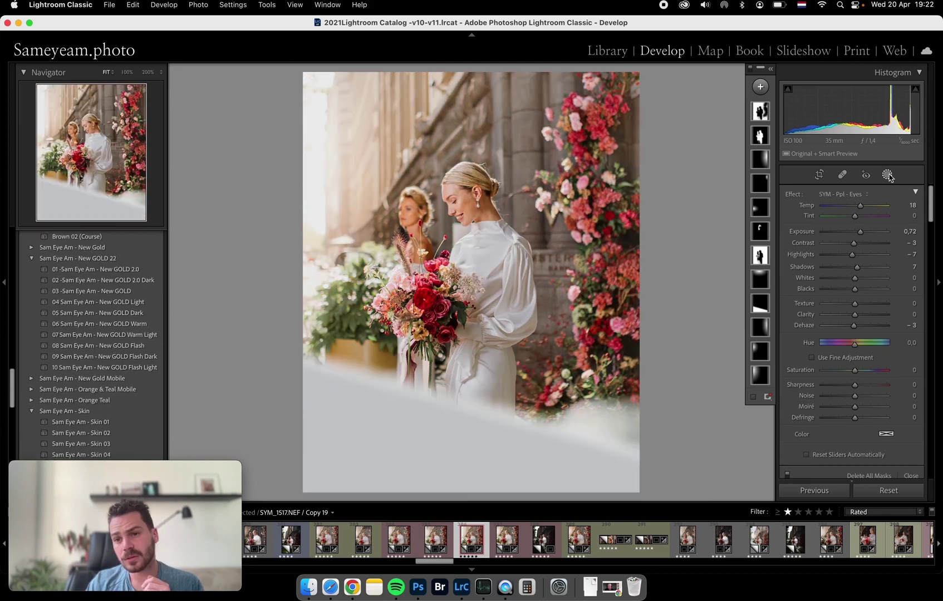
Add a radial gradient over the bright street in the photo's upper left with the SYM - Vibe -The Sun effect and Exposure at 2,55.
click(887, 175)
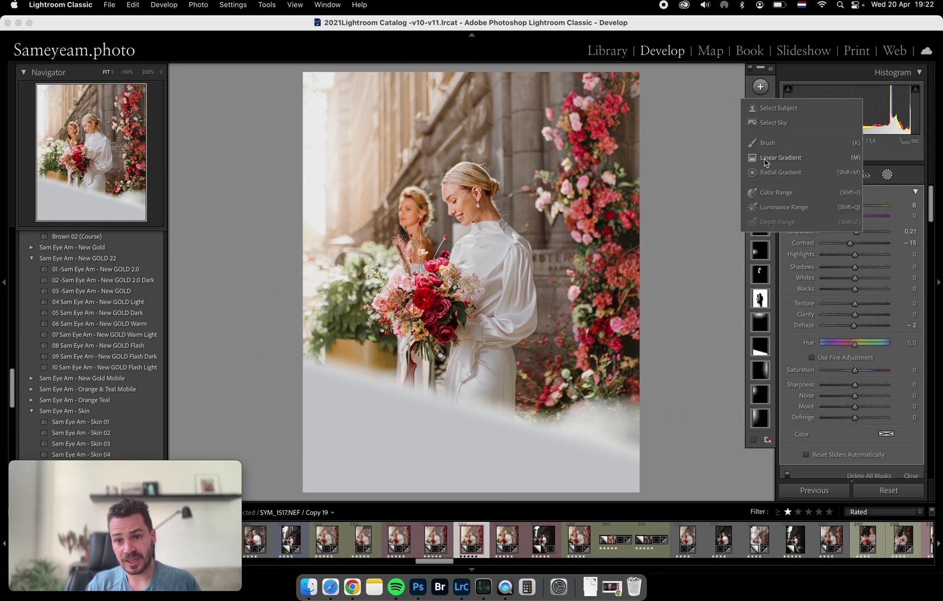
click(778, 172)
drag(303, 167, 387, 270)
click(843, 228)
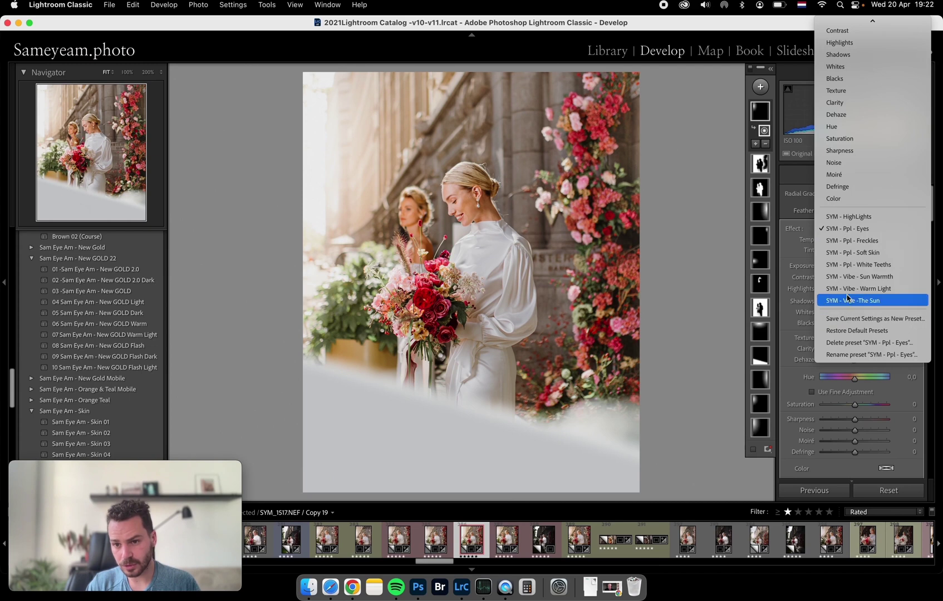
click(846, 300)
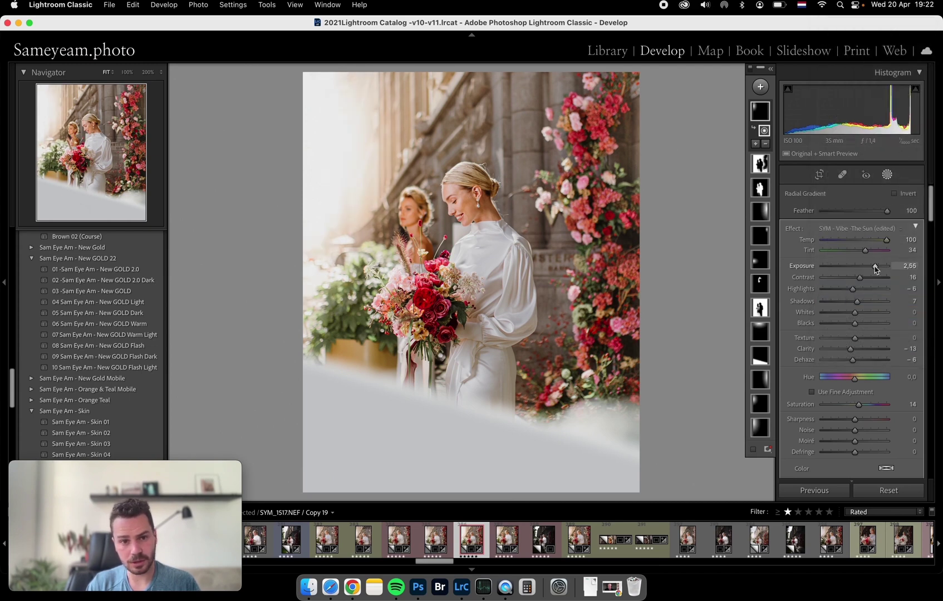
Set the whole photo's Whites to +10 and Tint to −9, and compare the edit with the reset original.
click(888, 173)
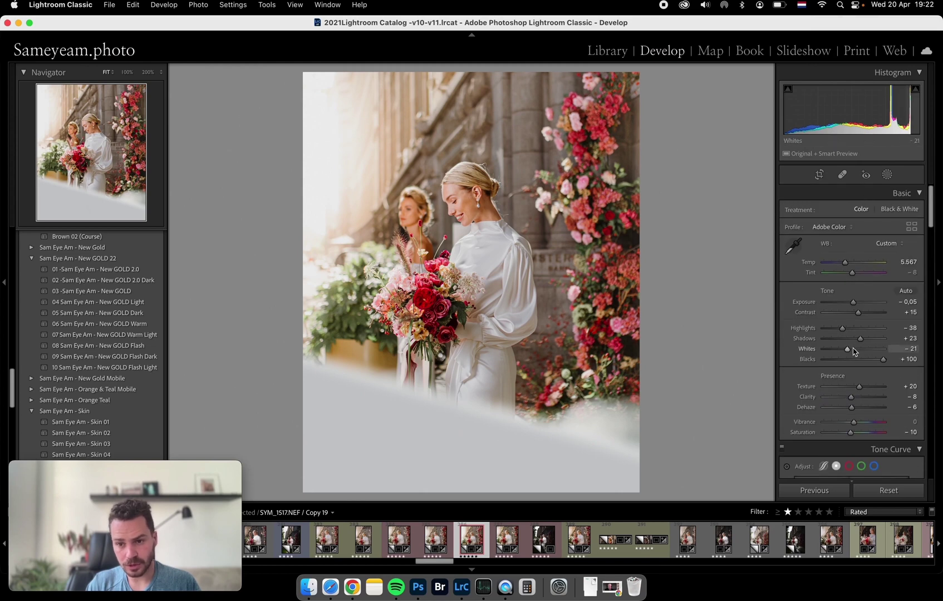
drag(857, 352, 856, 352)
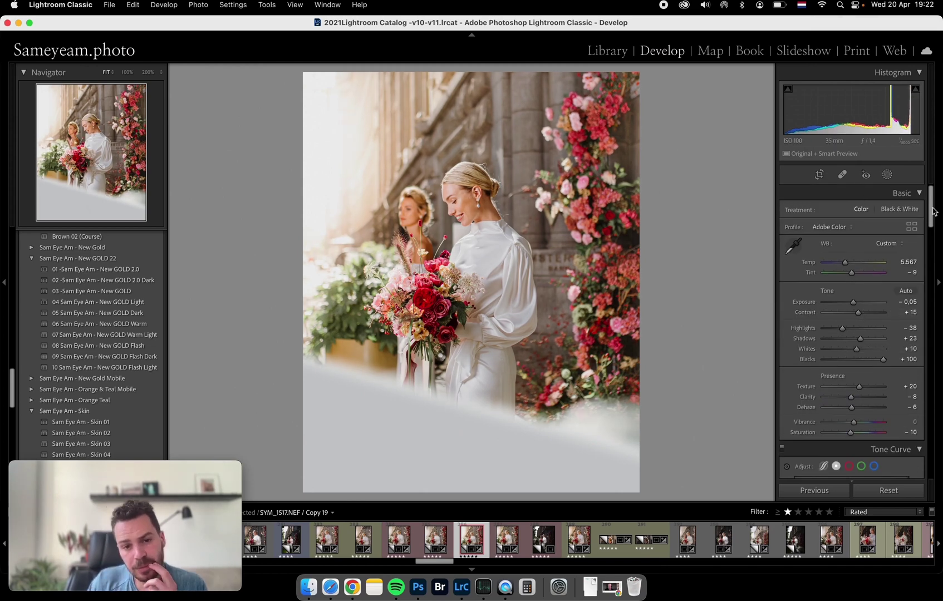
click(888, 489)
key(super+z)
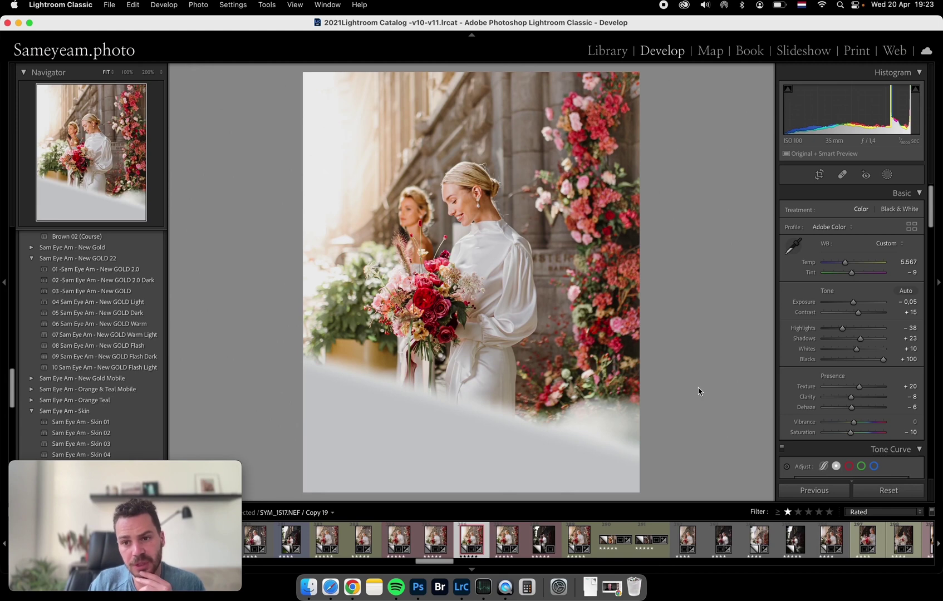
Reopen the sun radial gradient mask and check its overlay in the photo's upper left.
click(887, 175)
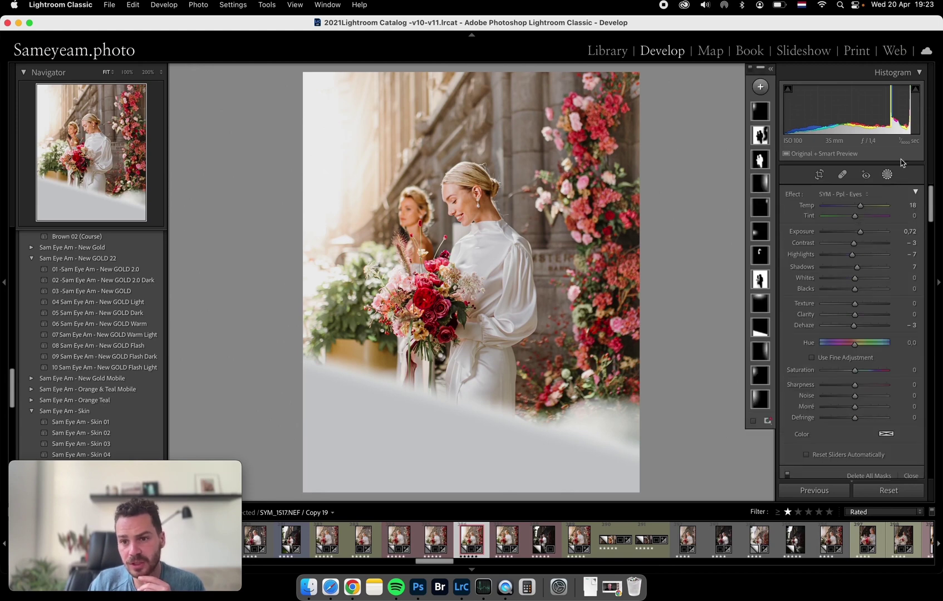
click(760, 398)
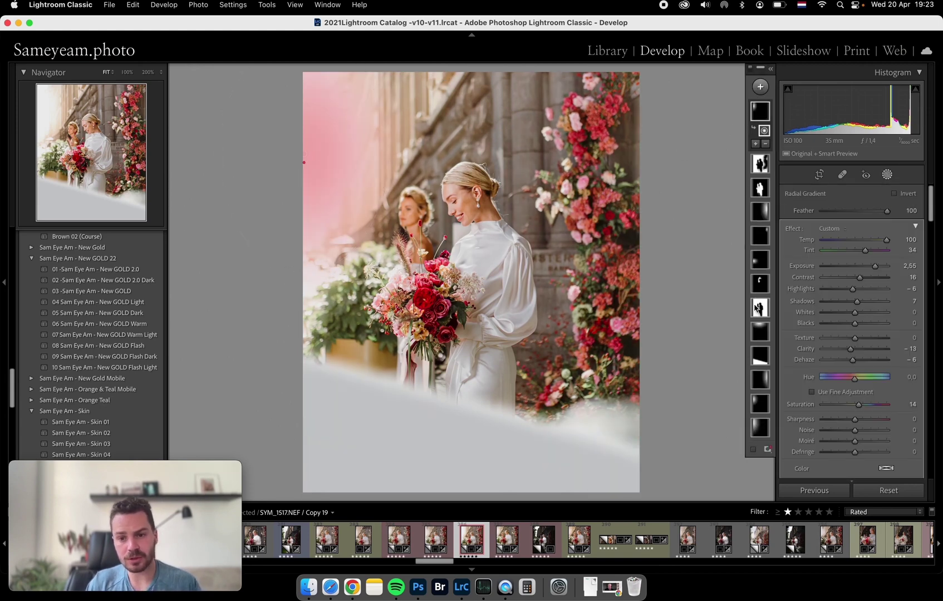